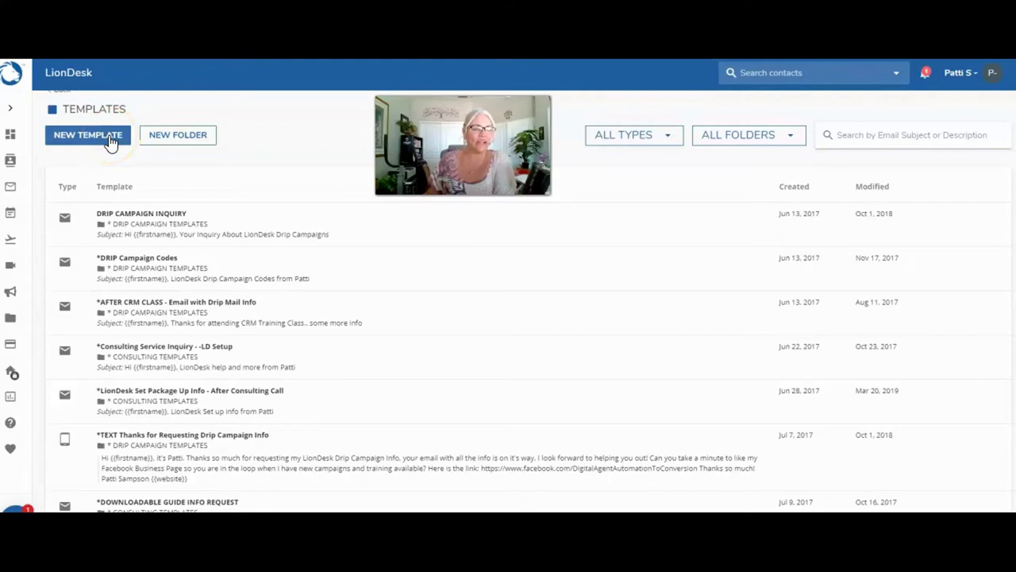
# - Create a new template with the description "FB - BUYER TEXT 1 - Thanks New Registration"
pyautogui.click(110, 140)
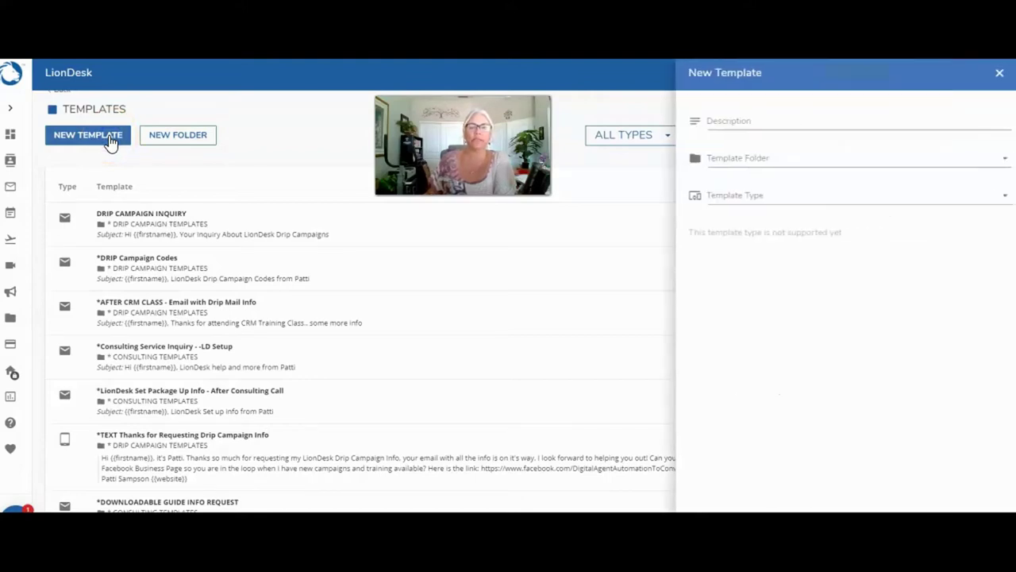
pyautogui.click(773, 121)
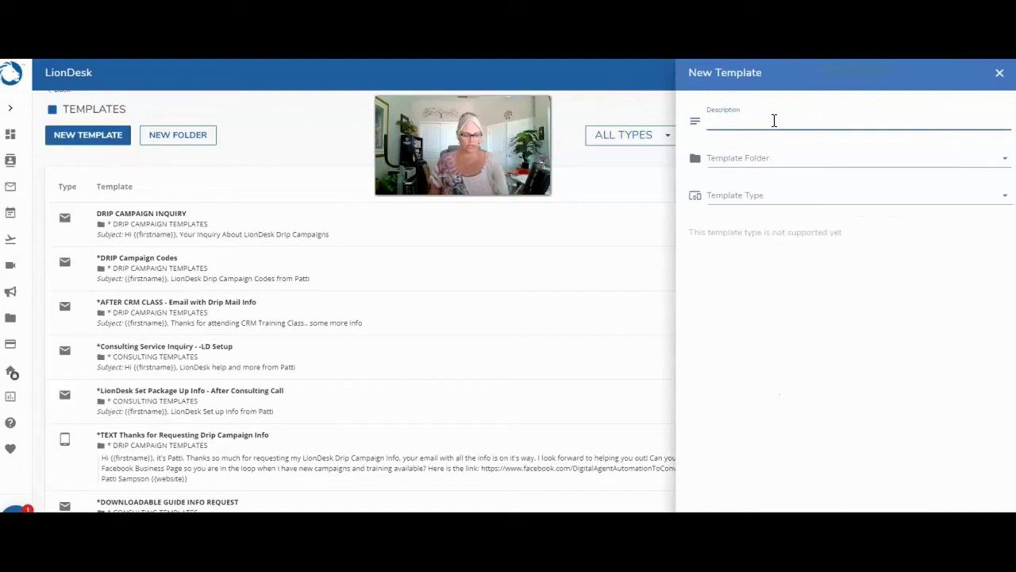
pyautogui.write('FB')
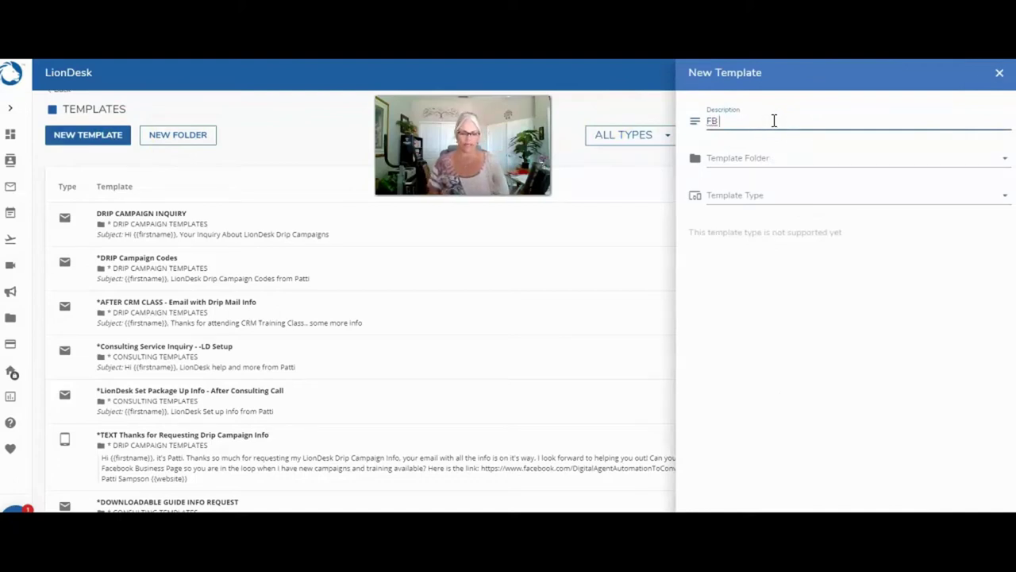
pyautogui.write(' - BUYER')
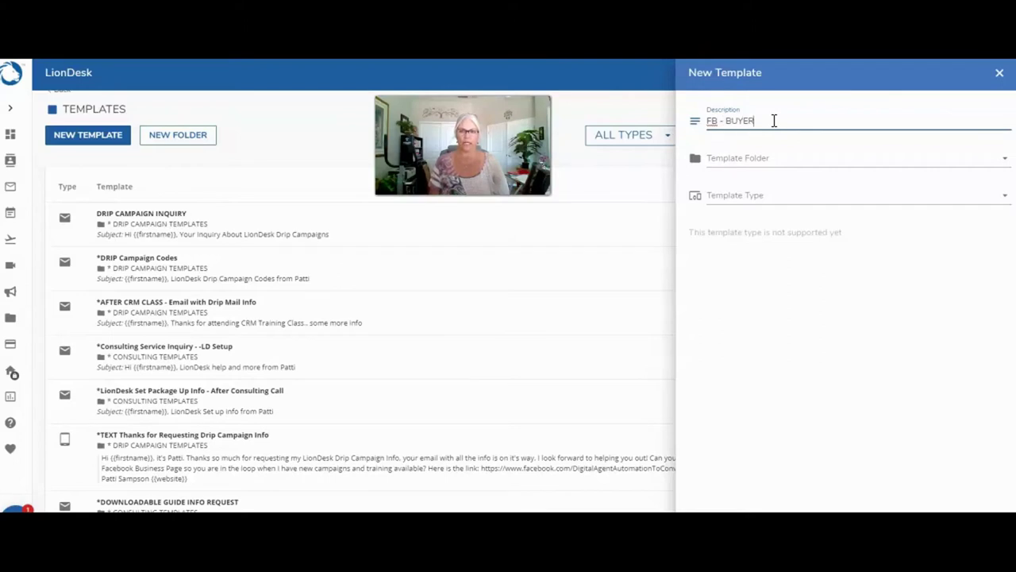
pyautogui.write(' TEXT 1 - Thanks for')
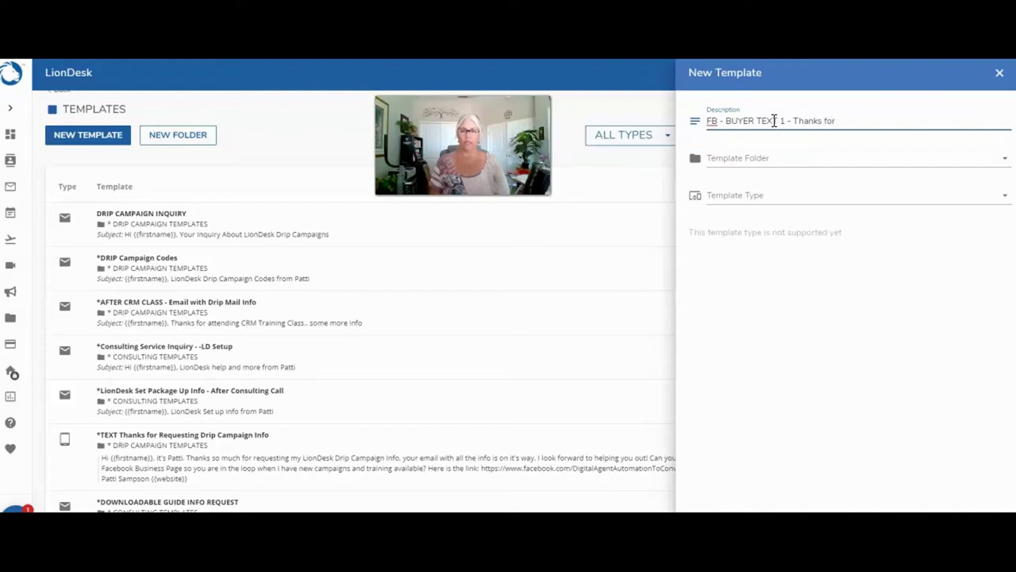
pyautogui.write(' Reque')
pyautogui.press('BackSpace')
pyautogui.write('e')
pyautogui.press('BackSpace')
pyautogui.press('BackSpace')
pyautogui.press('BackSpace')
pyautogui.press('BackSpace')
pyautogui.press('BackSpace')
pyautogui.press('BackSpace')
pyautogui.press('BackSpace')
pyautogui.press('BackSpace')
pyautogui.press('BackSpace')
pyautogui.press('BackSpace')
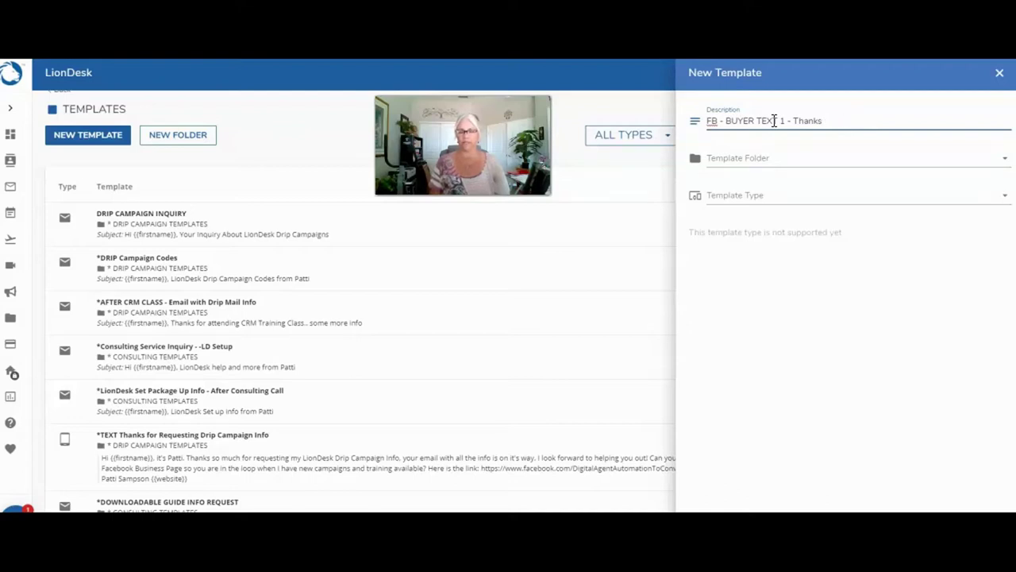
pyautogui.write('New Registration')
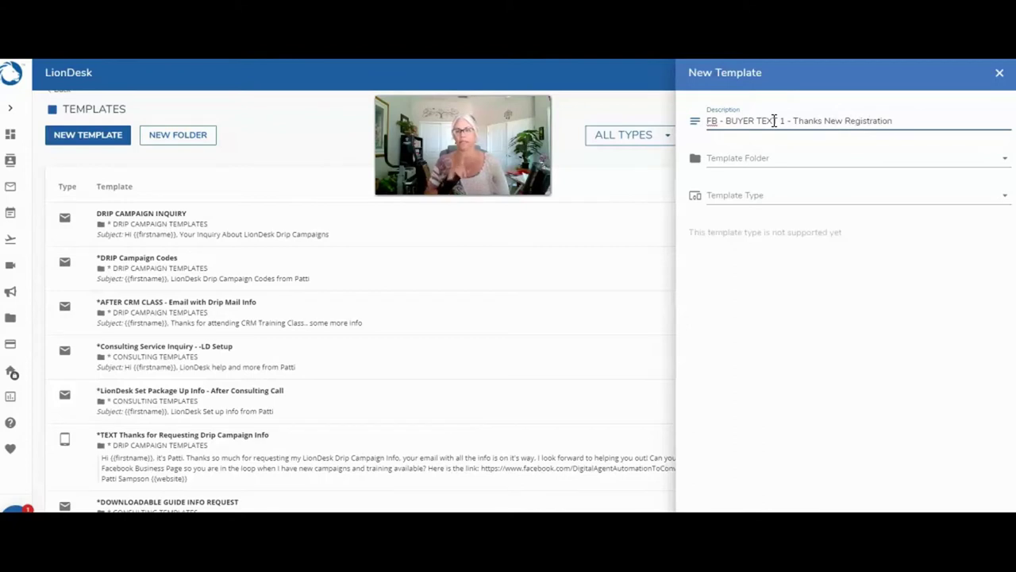
# - Assign the new template to the "PNS - BUYER TEXTS" folder and set its template type to Text
pyautogui.click(767, 161)
pyautogui.click(770, 219)
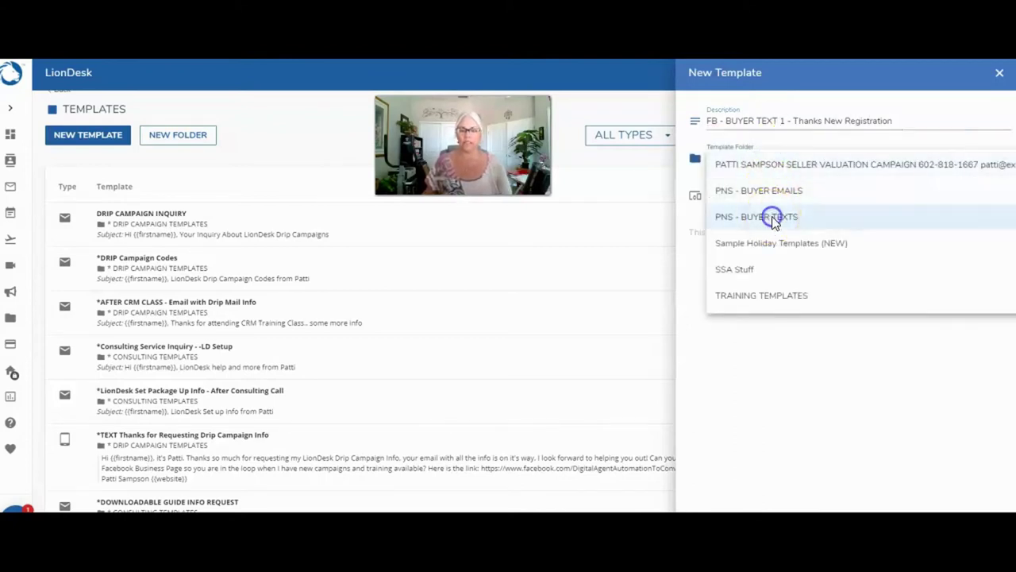
pyautogui.click(778, 197)
pyautogui.click(760, 229)
# - Start the message body with "Hi there" followed by the contact first name merge field
pyautogui.click(759, 245)
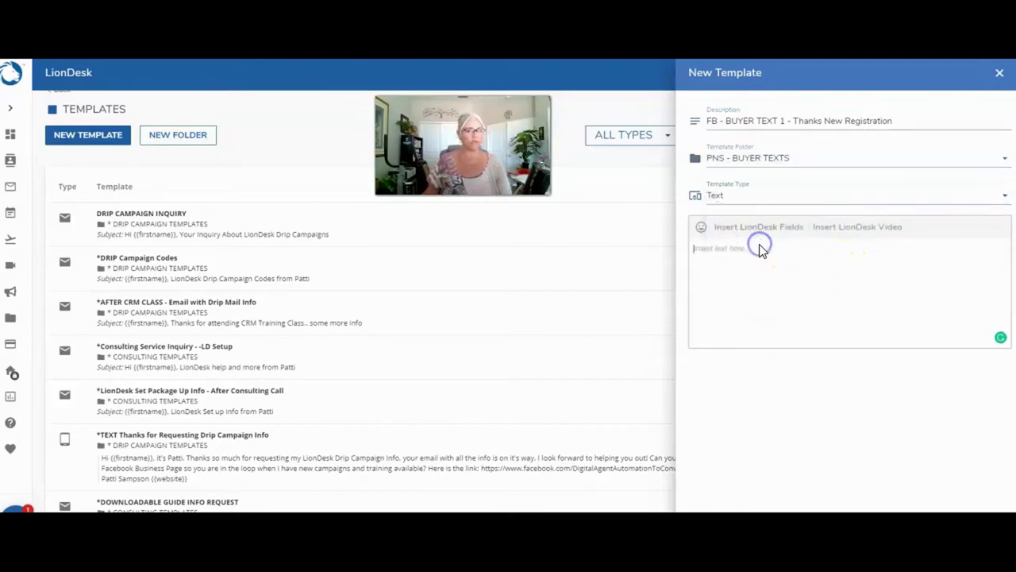
pyautogui.write('Hi there')
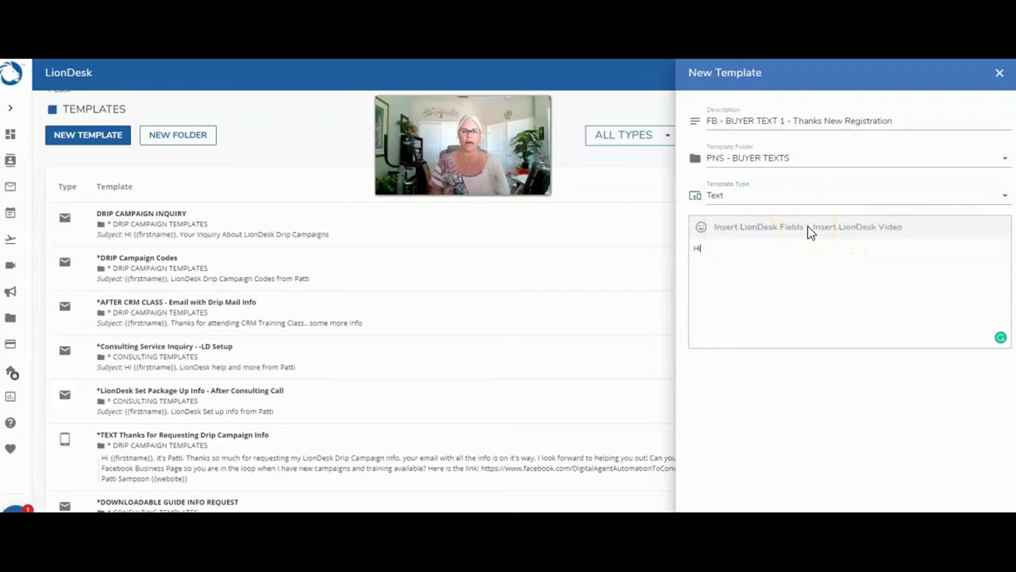
pyautogui.click(779, 226)
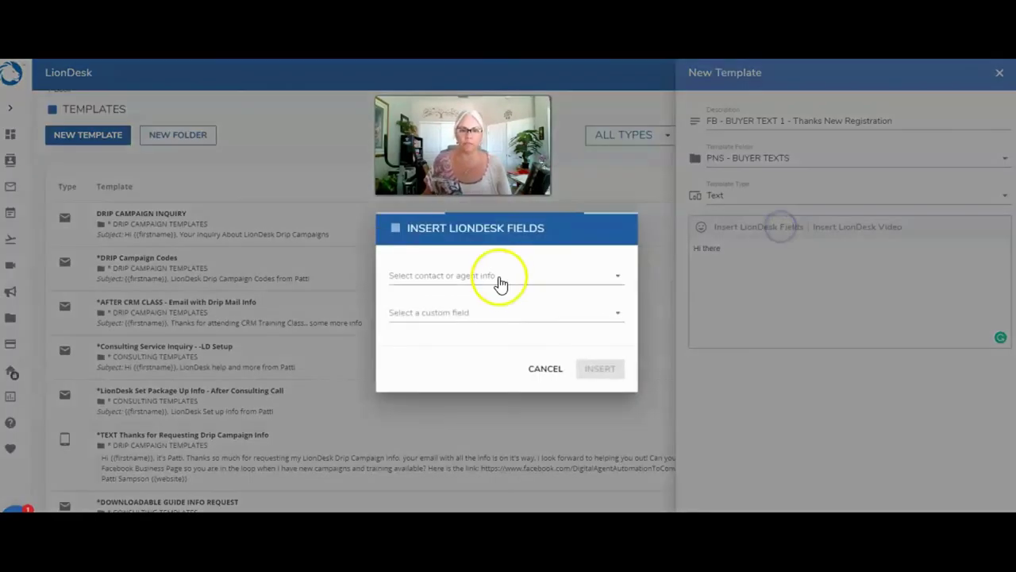
pyautogui.click(465, 279)
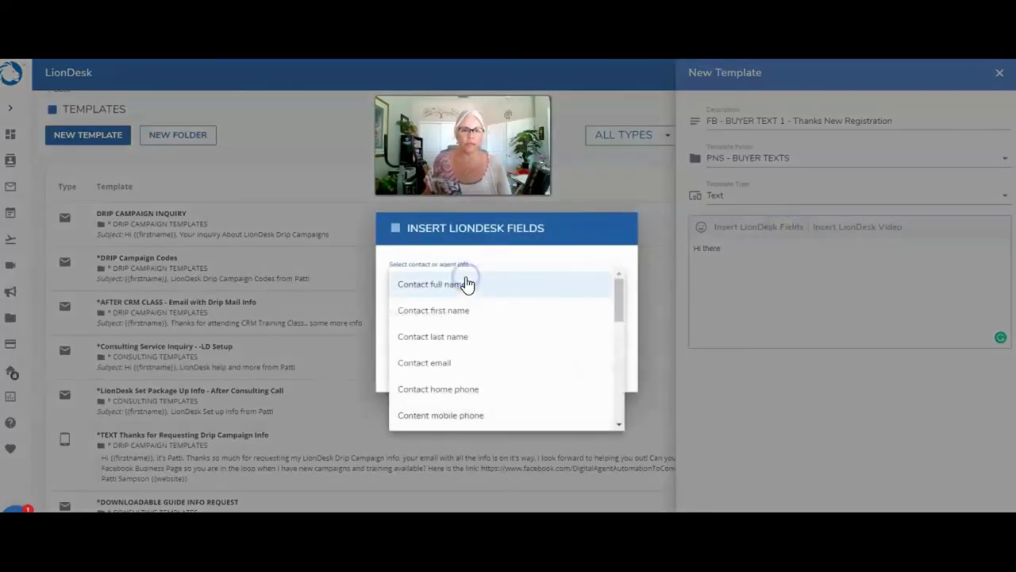
pyautogui.click(470, 310)
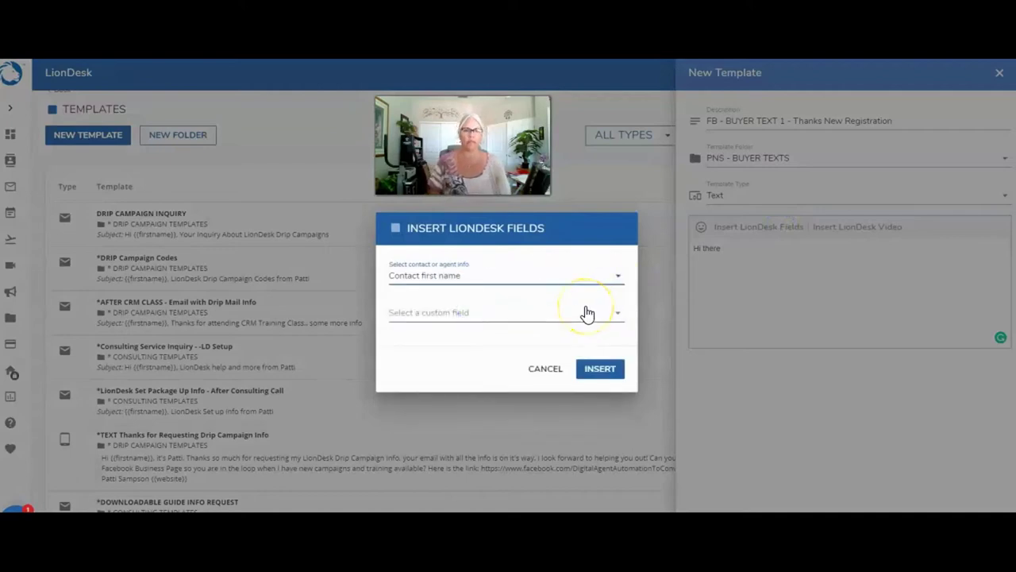
pyautogui.click(598, 370)
# - Continue the message with ", thanks for requesting Scottsdale home information from me on my Facebook page. Please be sure to"
pyautogui.click(778, 319)
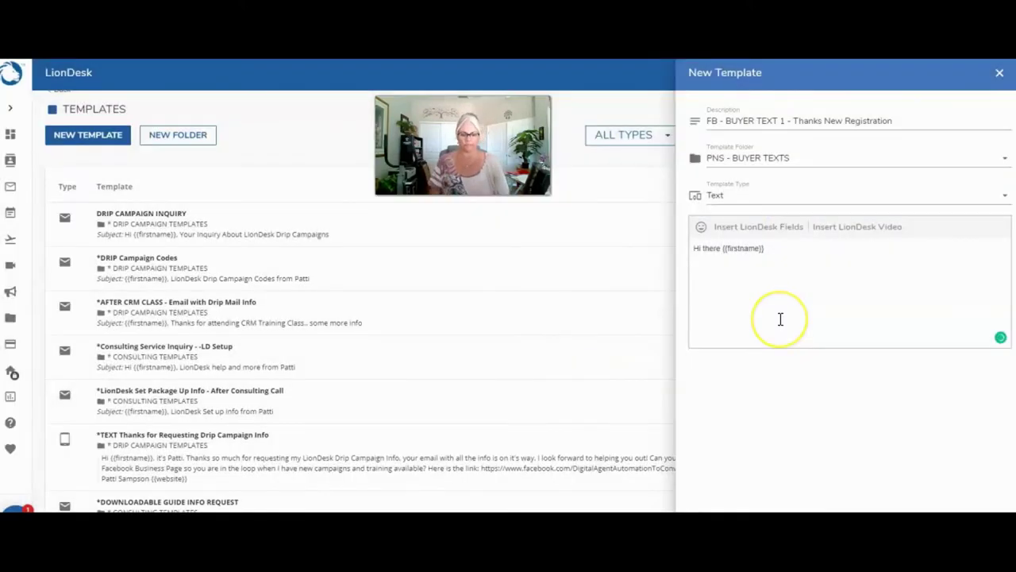
pyautogui.write(', thanks for')
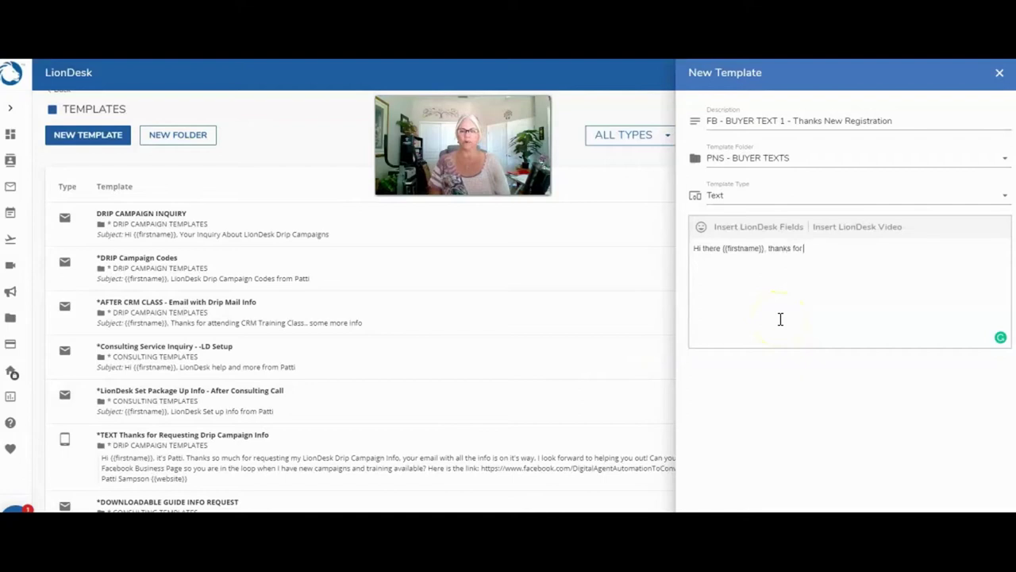
pyautogui.write(' requesting so')
pyautogui.press('BackSpace')
pyautogui.press('BackSpace')
pyautogui.press('BackSpace')
pyautogui.write('Scottsdale')
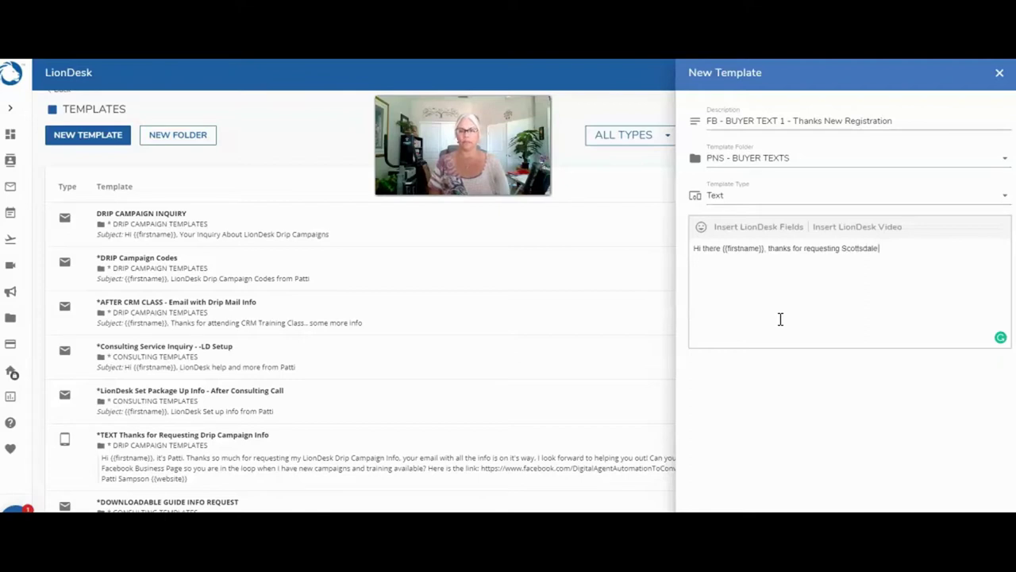
pyautogui.write(' home information from me on my Fac')
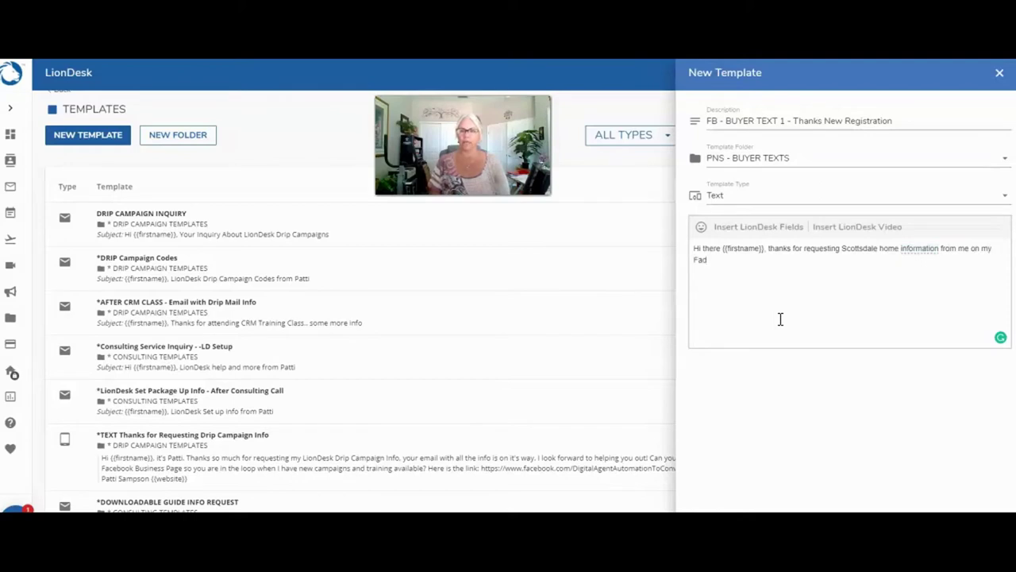
pyautogui.press('BackSpace')
pyautogui.write('cebook page. Please be sure to')
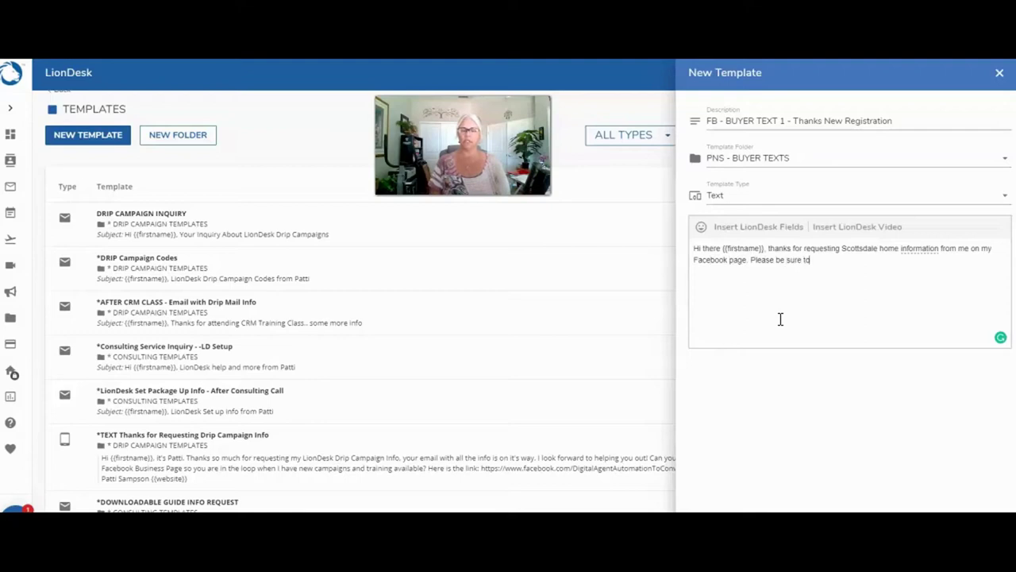
# - Extend the message with "check your email, I am in the process of sending you out the information you requested"
pyautogui.write(' check your email, I')
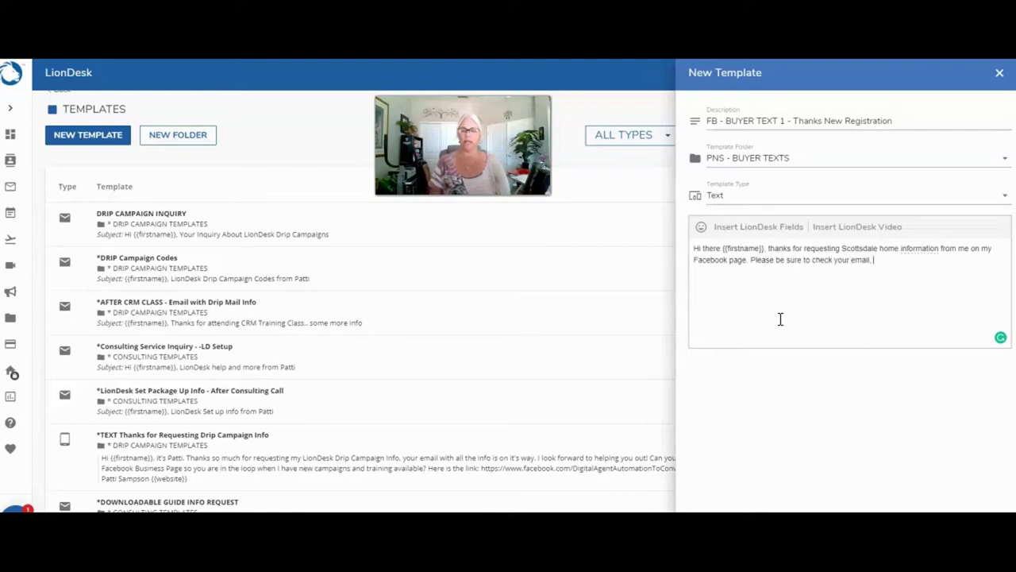
pyautogui.write(' am in')
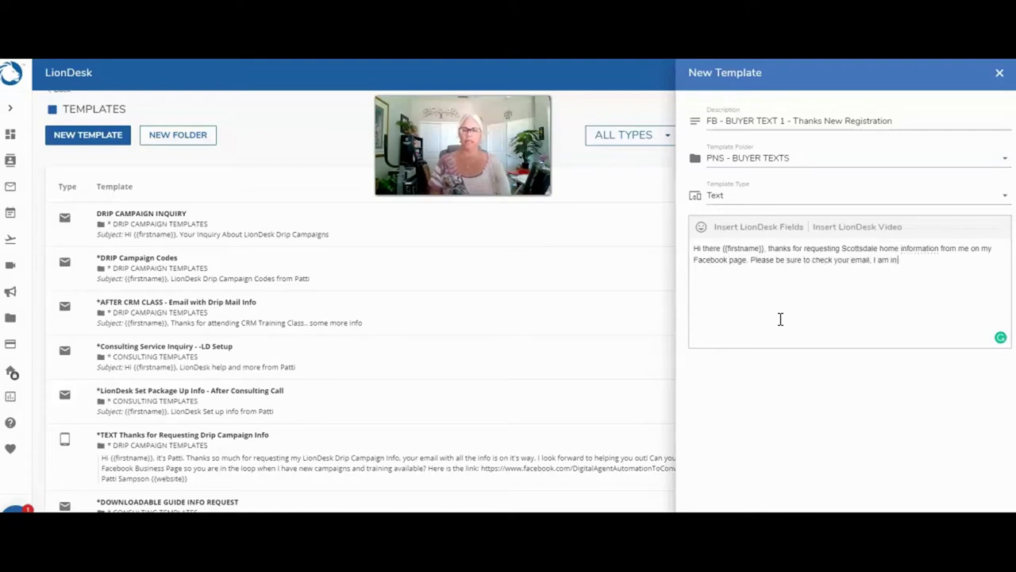
pyautogui.write(' the pr')
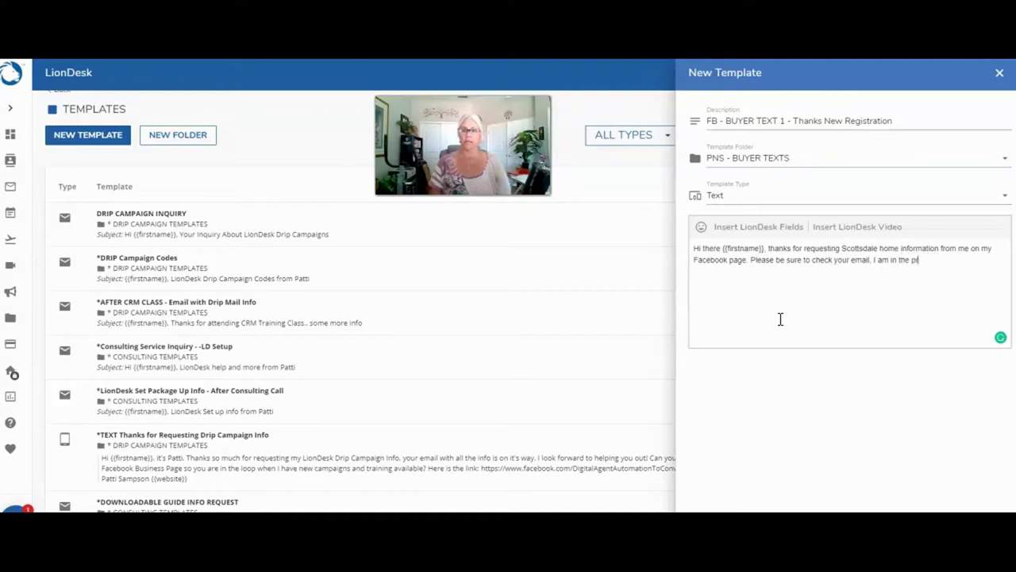
pyautogui.write('ocess of sending you out the information you')
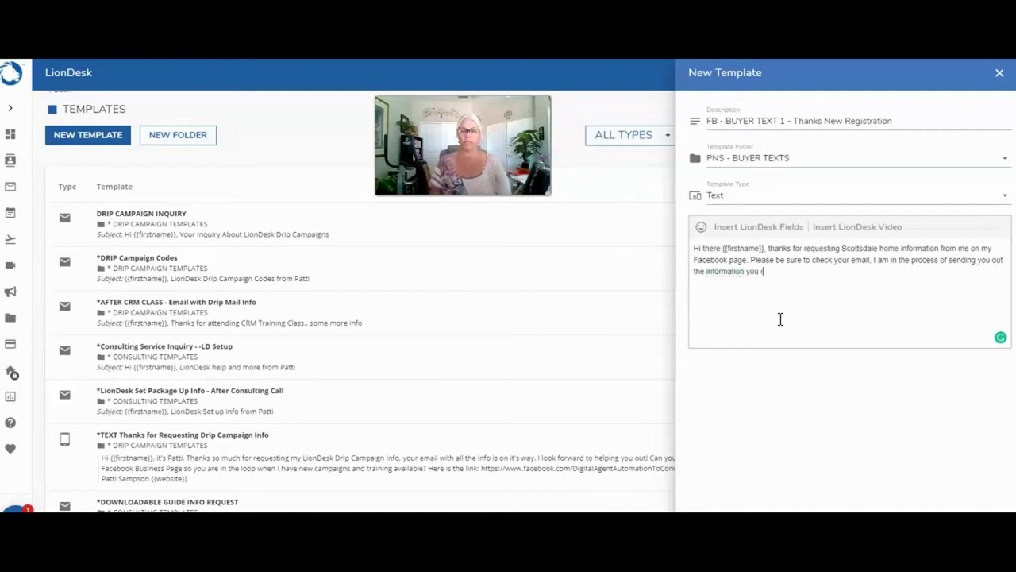
pyautogui.write(' requestio')
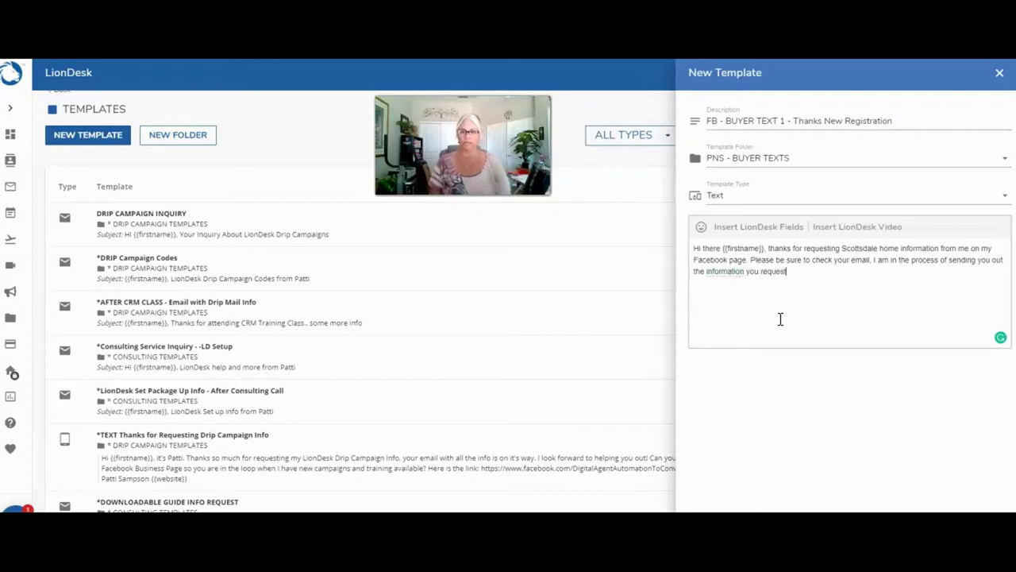
pyautogui.press('BackSpace')
pyautogui.press('BackSpace')
pyautogui.write('ed')
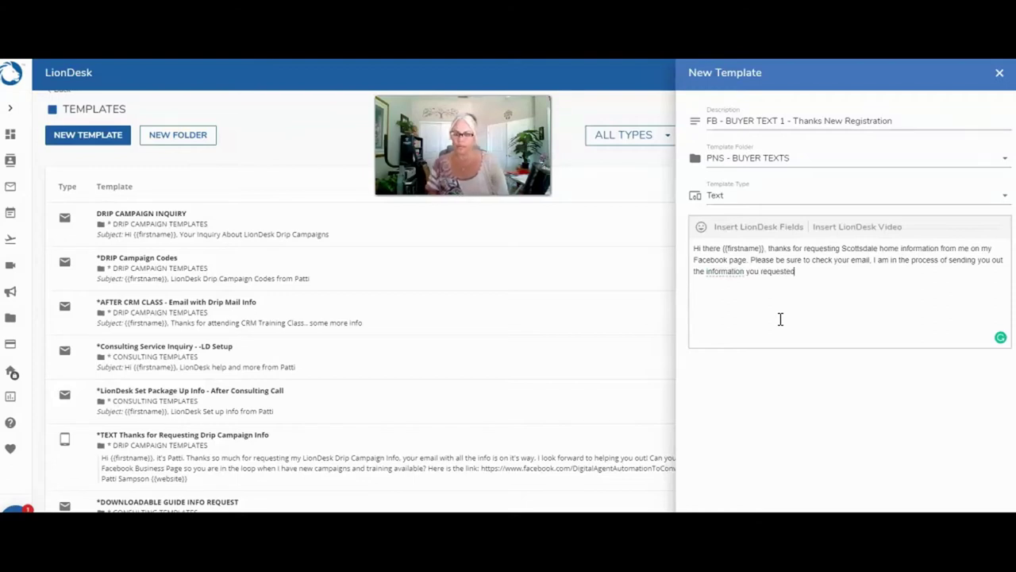
# - End the message with the question "Are you looking to purchase soon or just browsing?"
pyautogui.write('. Are you looking')
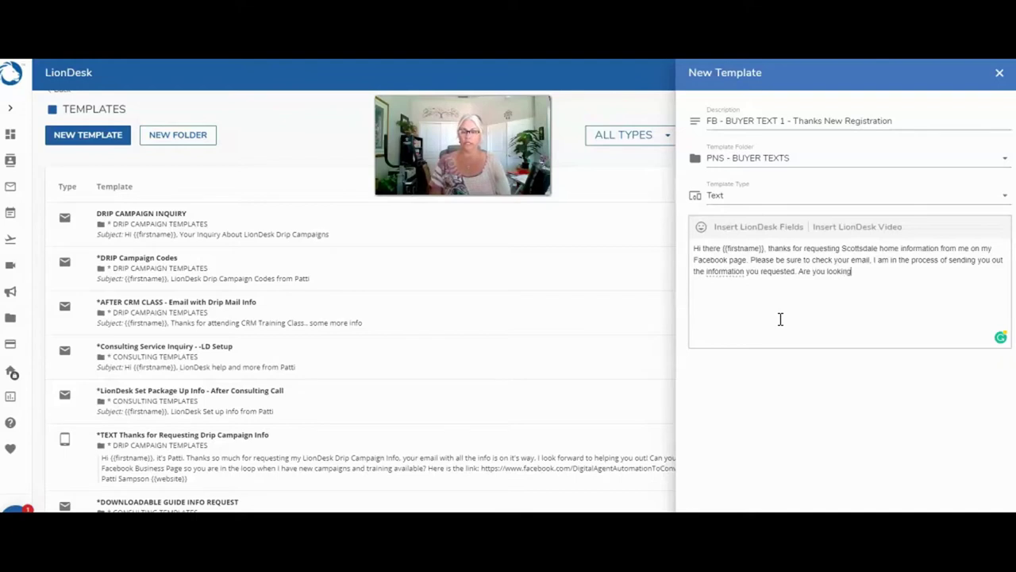
pyautogui.write(' to purchase')
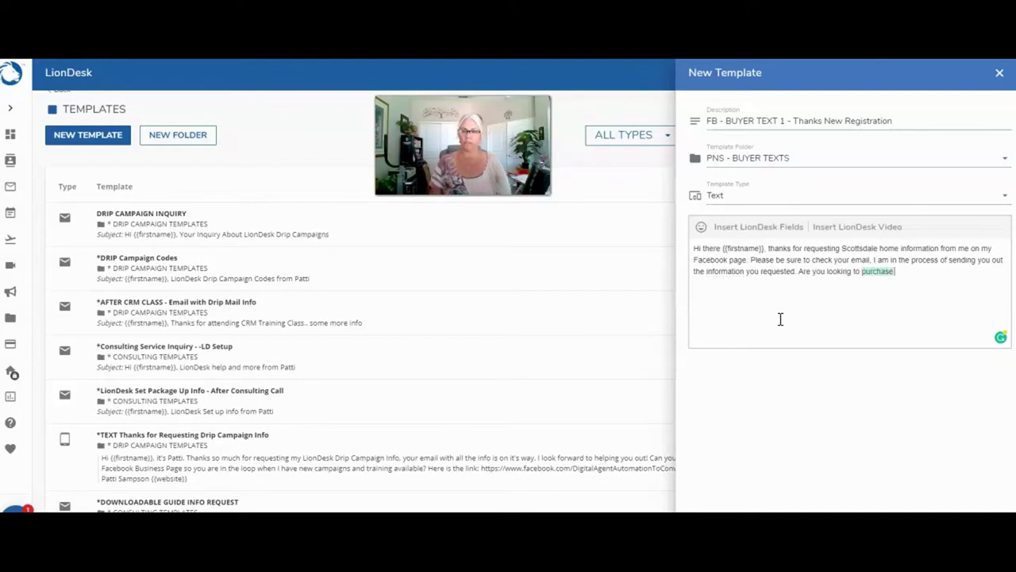
pyautogui.write(' soon or just bro')
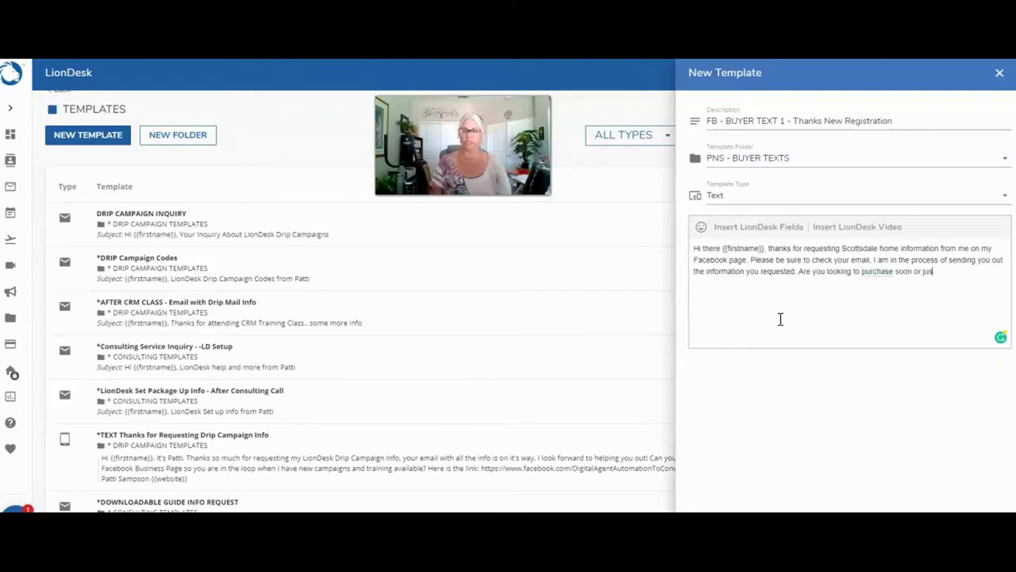
pyautogui.write('wsing?')
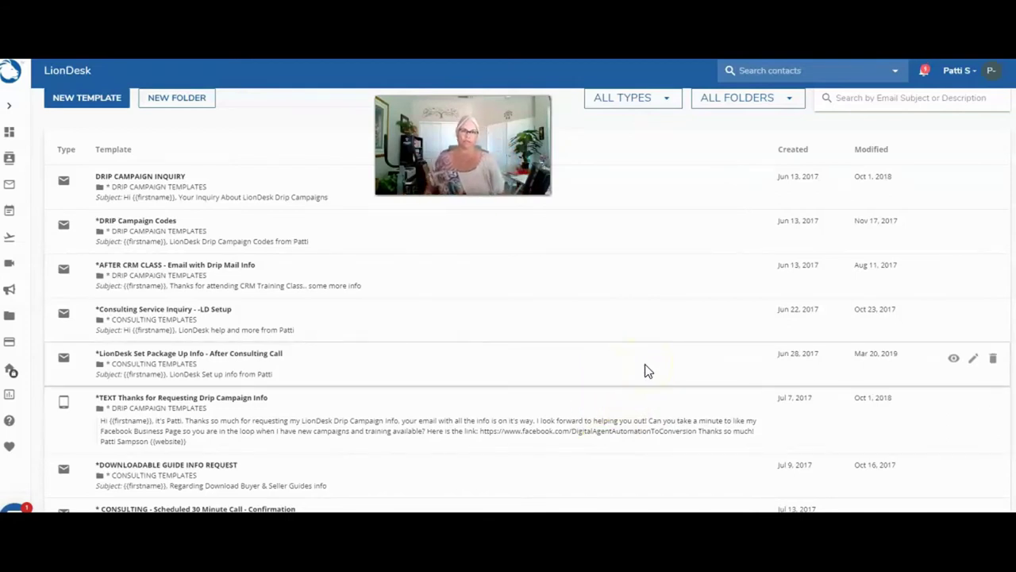
# - Return from the templates to the campaigns list and create a campaign named "FB AD - BUYER CAMPAIGN"
pyautogui.scroll(1, 639, 350)
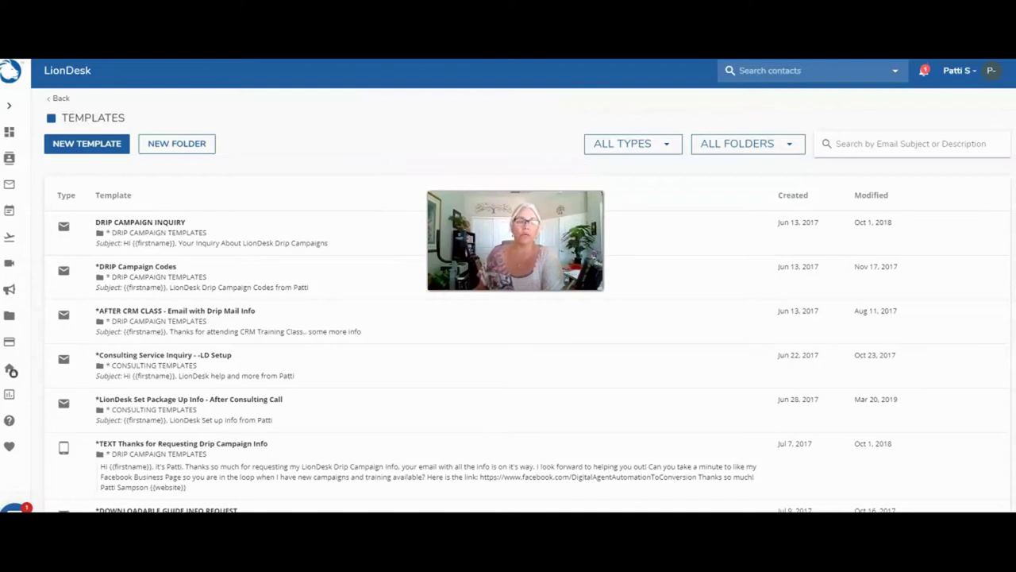
pyautogui.click(60, 99)
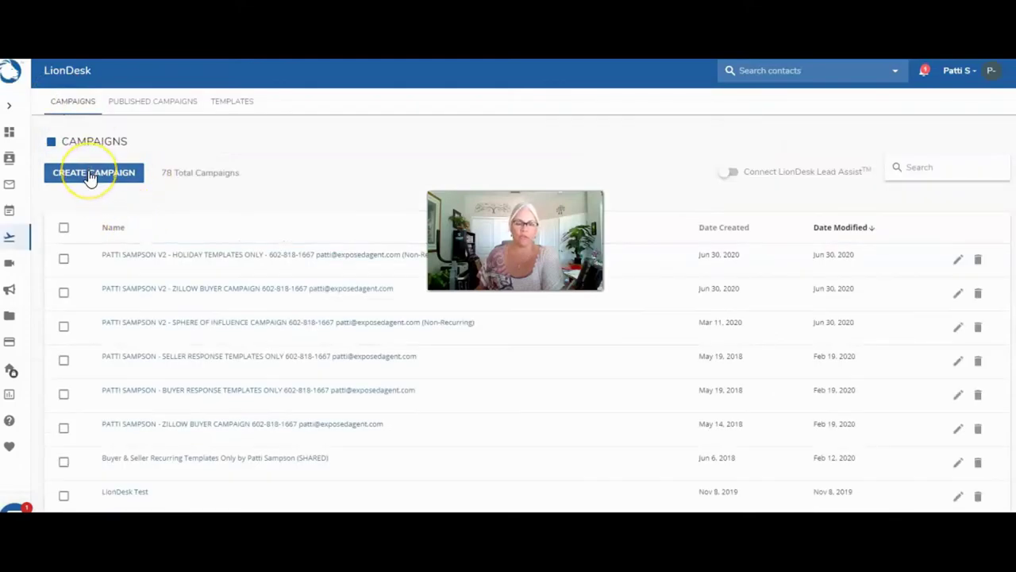
pyautogui.click(89, 176)
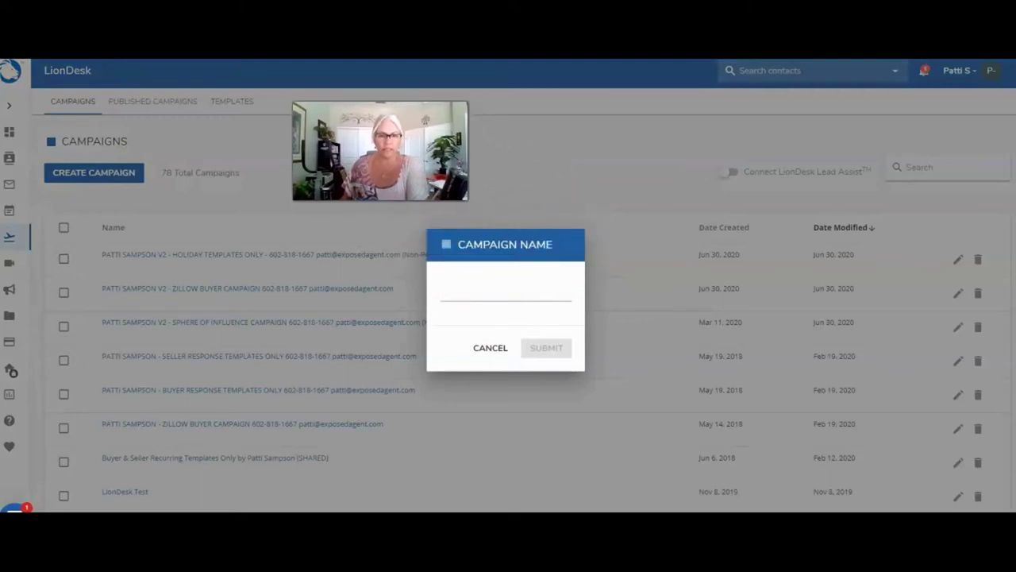
pyautogui.click(516, 296)
pyautogui.write('FB AD')
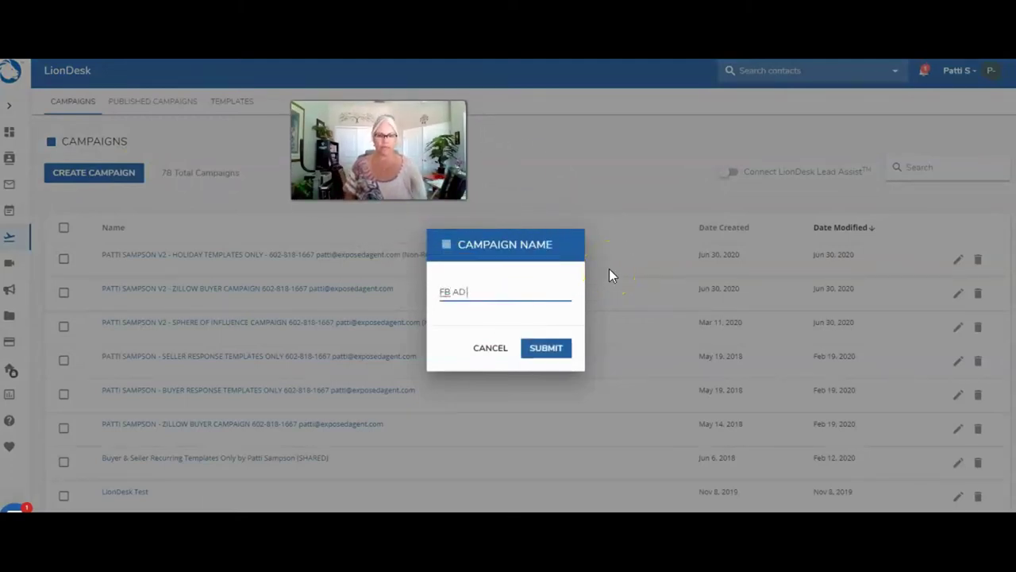
pyautogui.write(' - BUYER C')
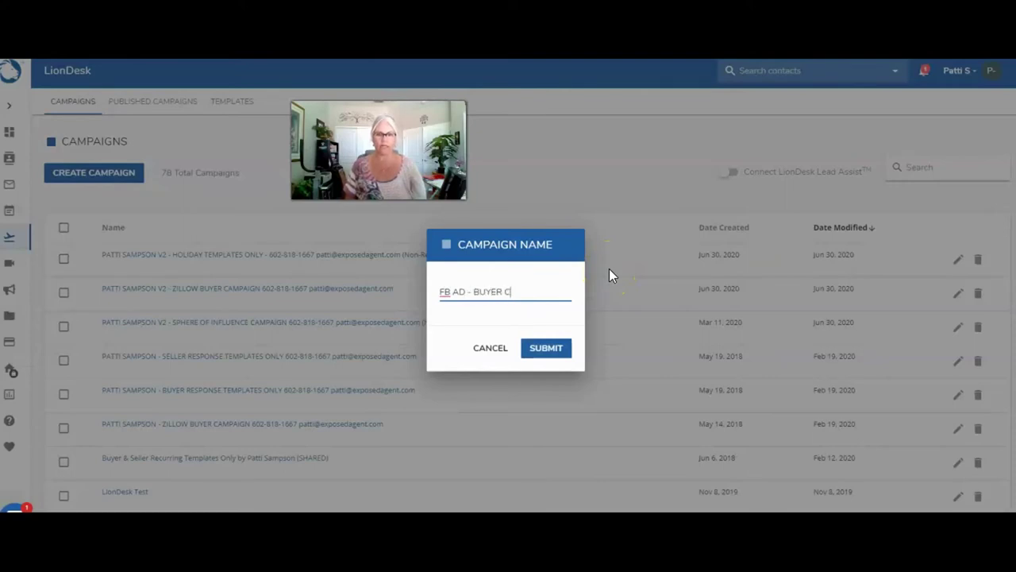
pyautogui.write('AMPAIGN')
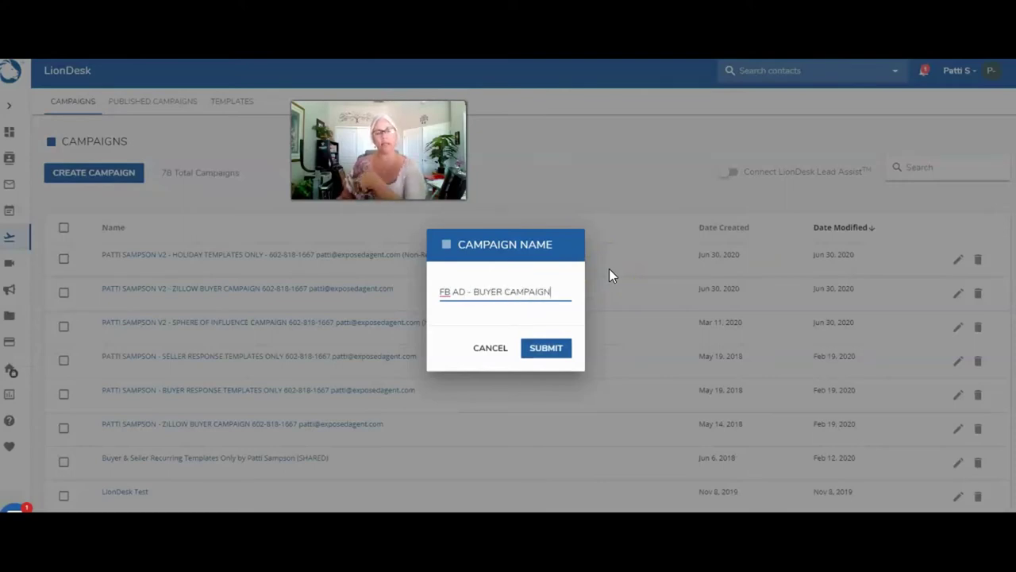
pyautogui.click(552, 352)
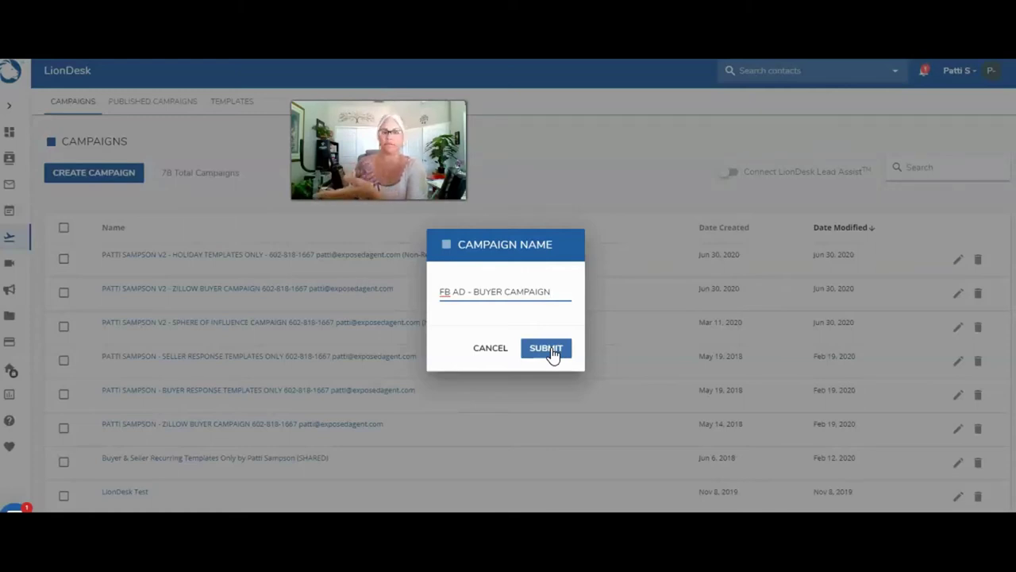
# - Confirm the new campaign's name and start its first action, choosing Email as the action type
pyautogui.click(554, 355)
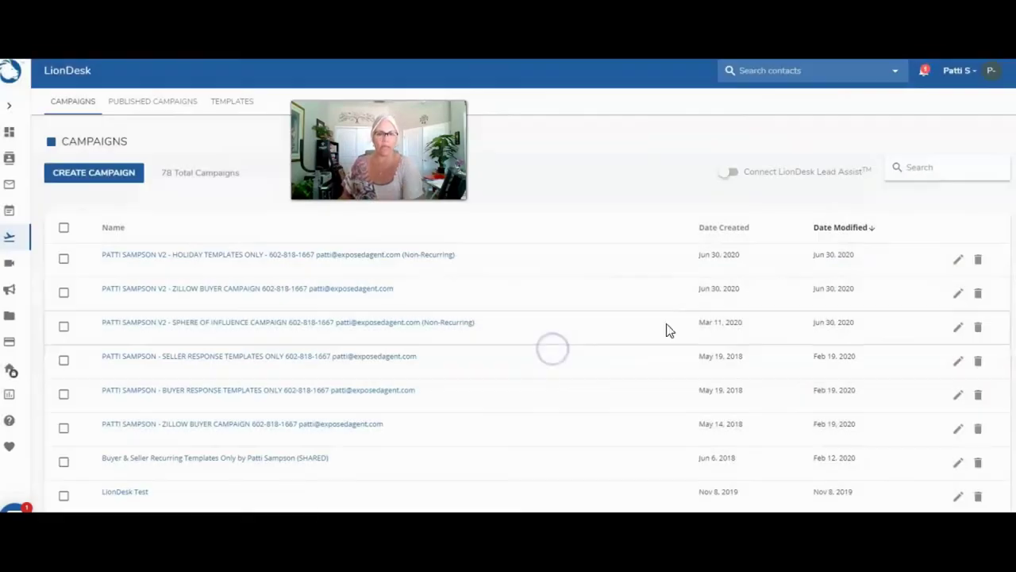
pyautogui.click(692, 272)
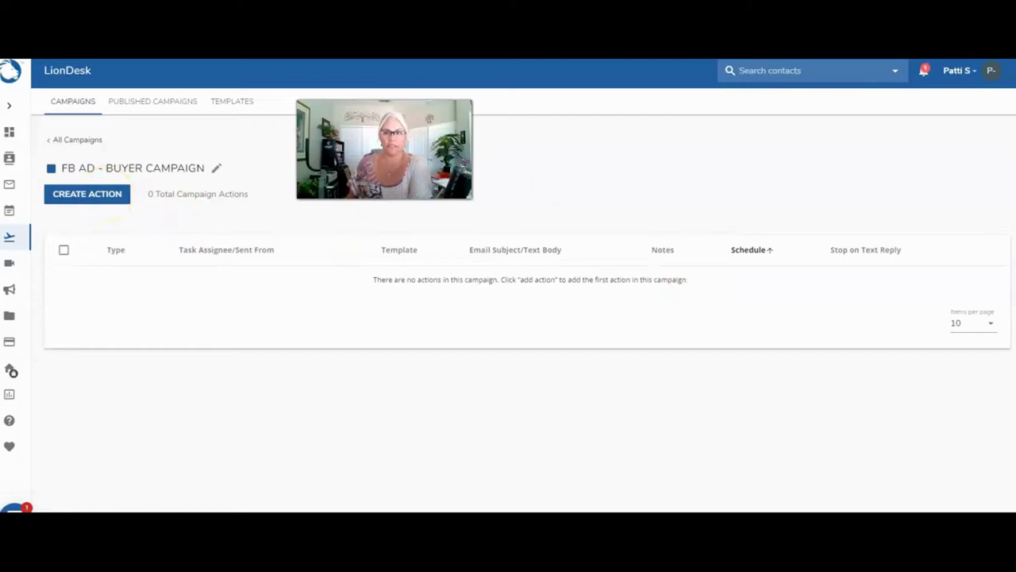
pyautogui.click(97, 197)
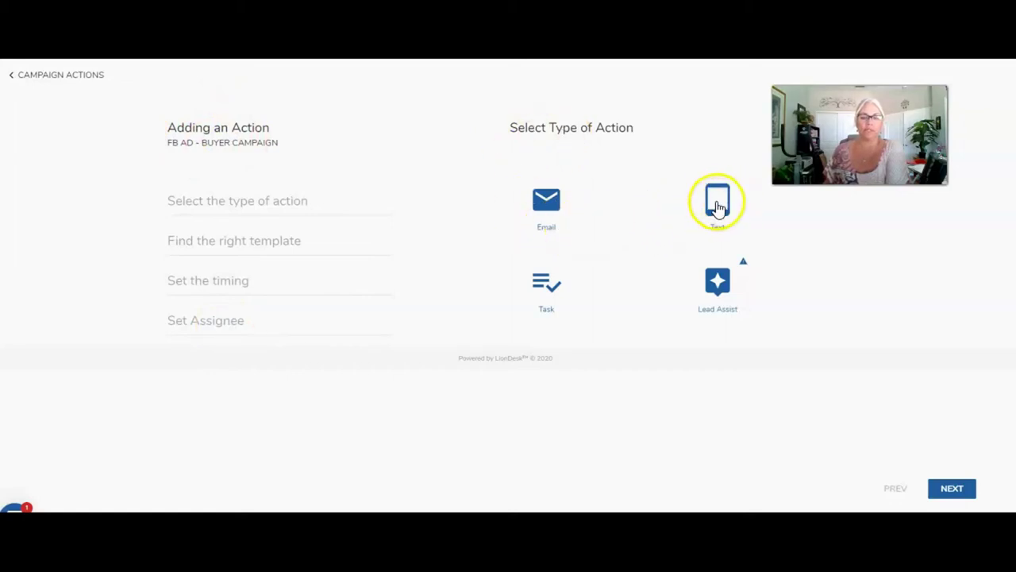
pyautogui.click(548, 208)
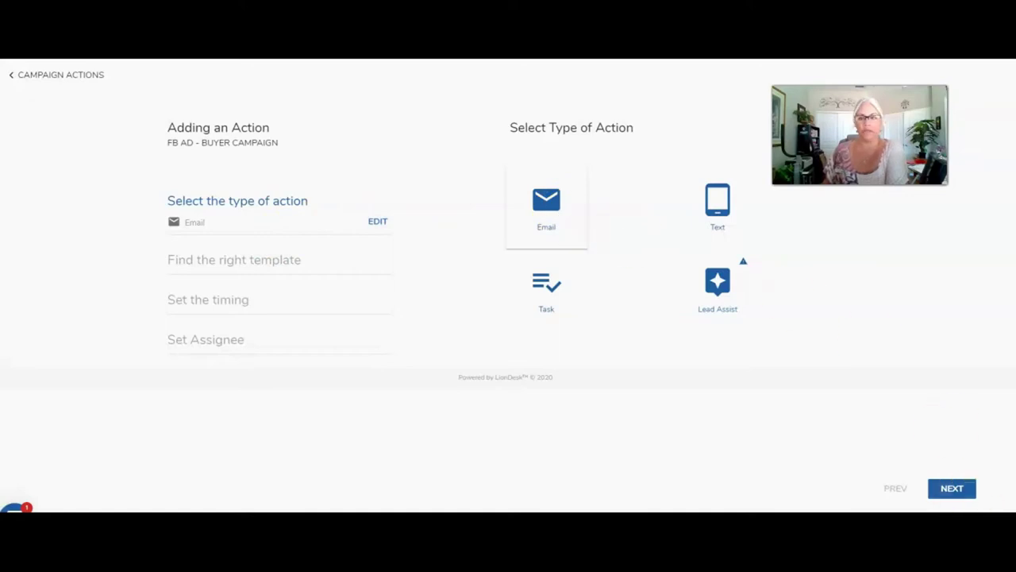
pyautogui.click(957, 492)
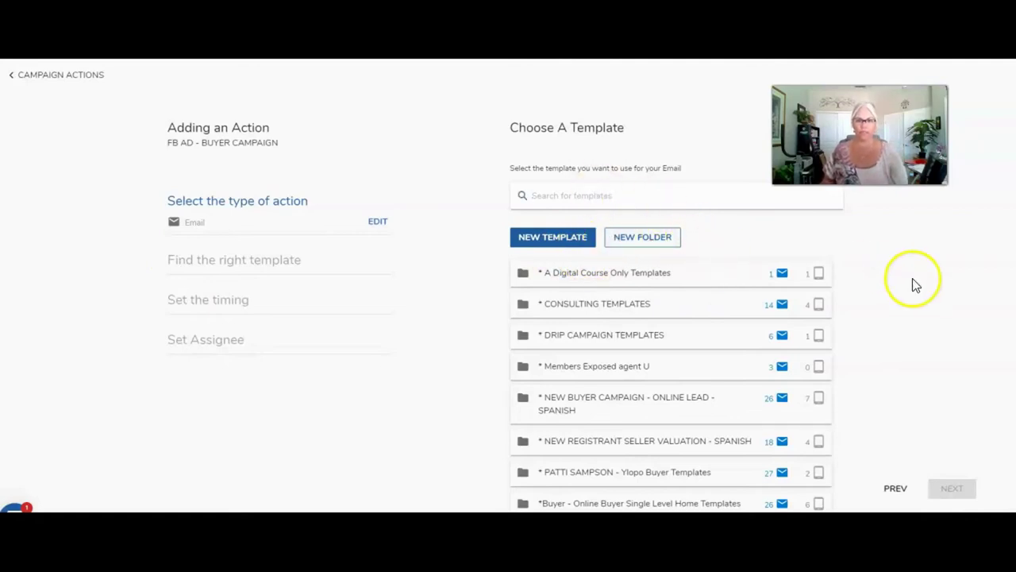
# - Choose the "FB - BUYER EMAIL 1 - New Registrant" template from the PNS - BUYER EMAILS folder for the email action
pyautogui.scroll(-1, 755, 395)
pyautogui.scroll(-2, 663, 396)
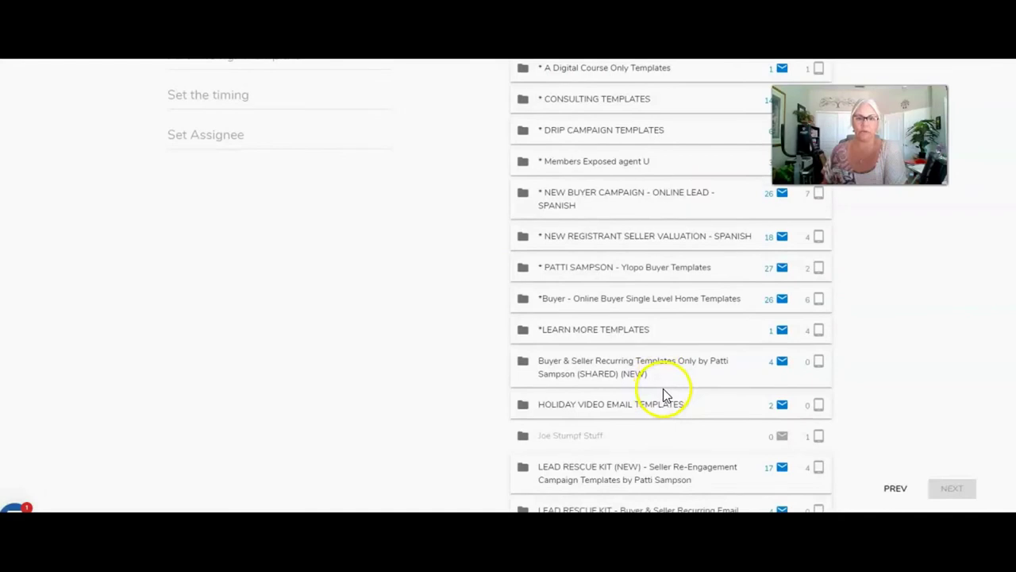
pyautogui.scroll(-5, 665, 390)
pyautogui.scroll(-10, 675, 395)
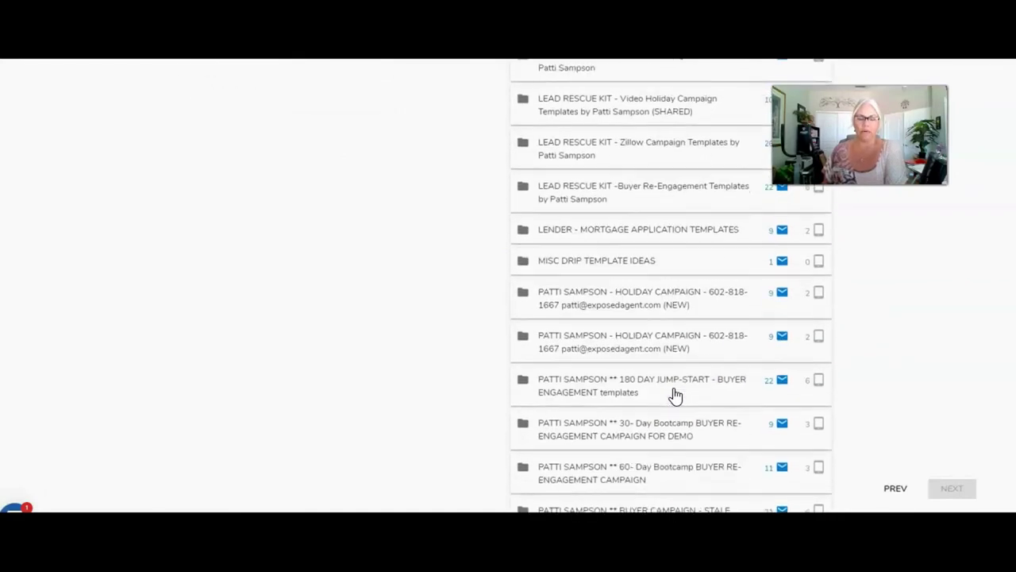
pyautogui.scroll(-10, 675, 395)
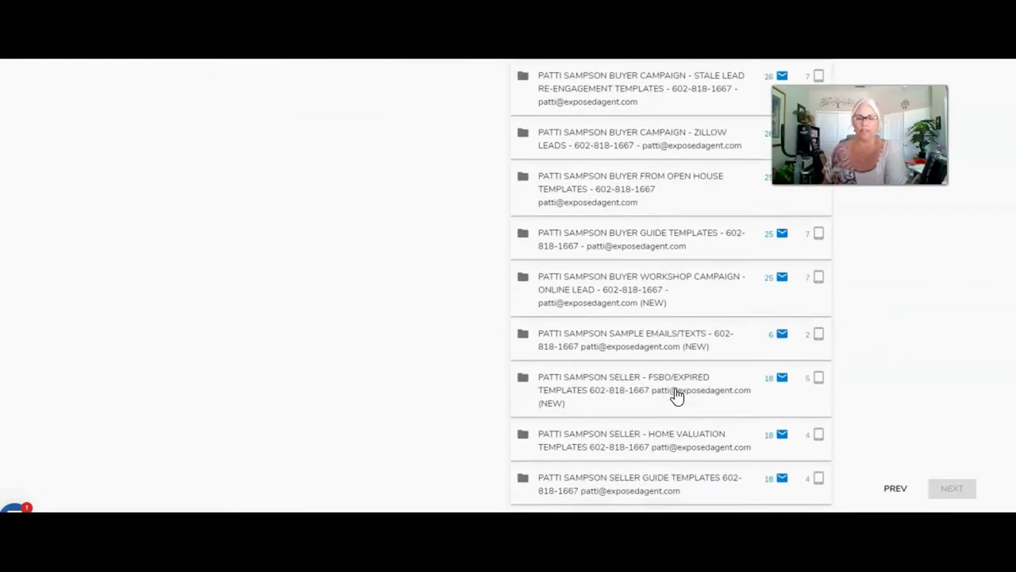
pyautogui.scroll(-10, 678, 395)
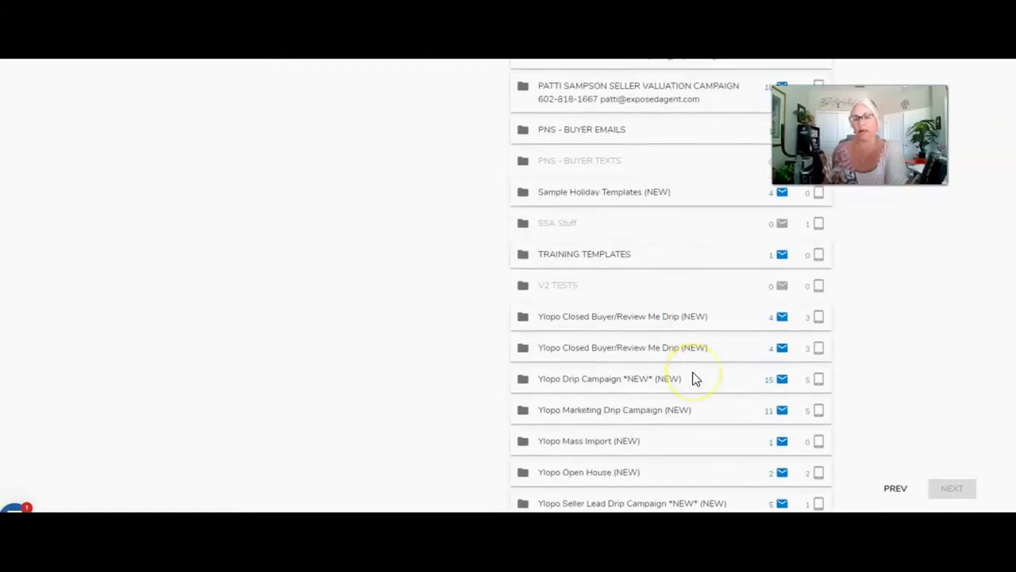
pyautogui.scroll(10, 694, 370)
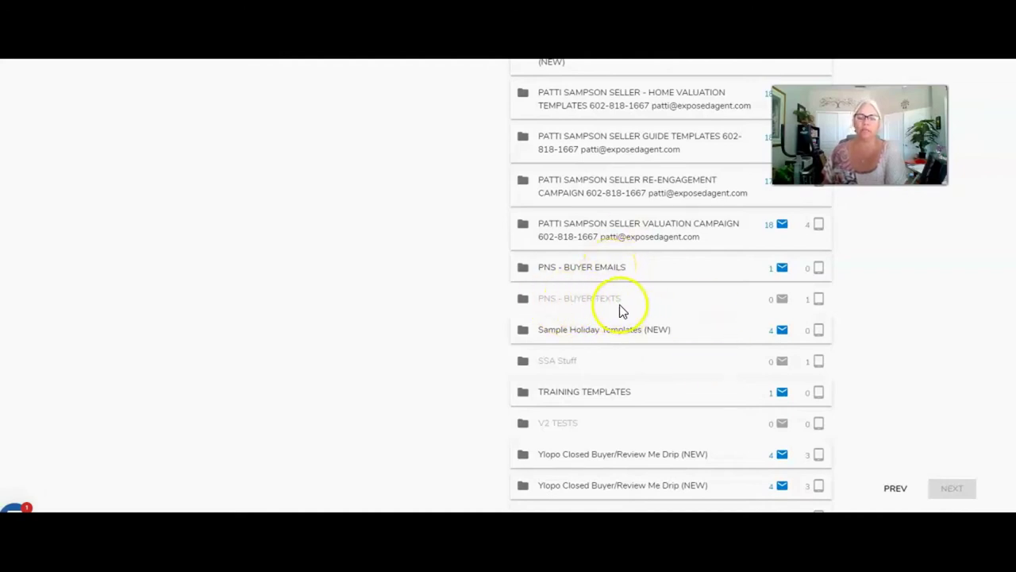
pyautogui.click(617, 267)
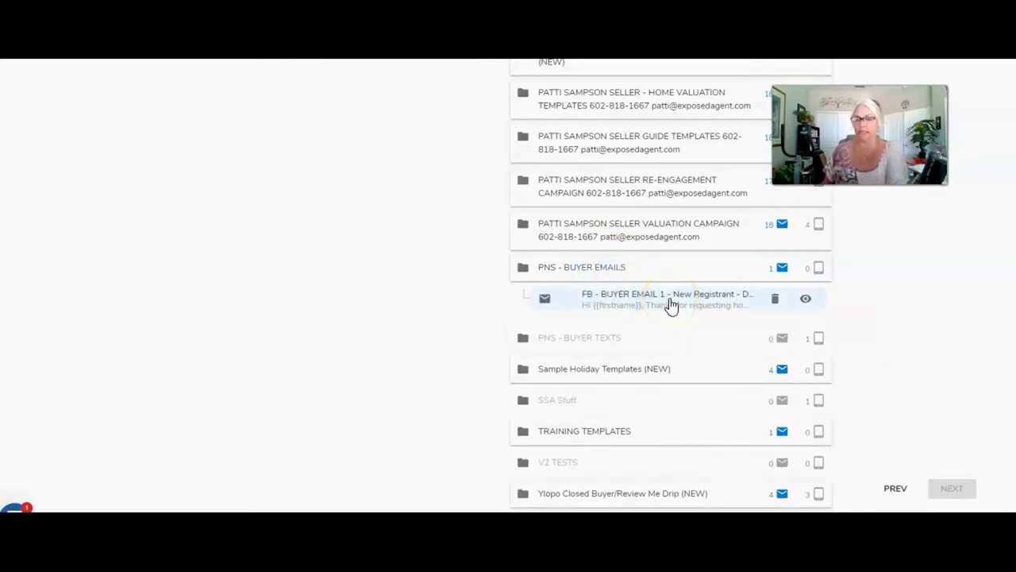
pyautogui.click(671, 305)
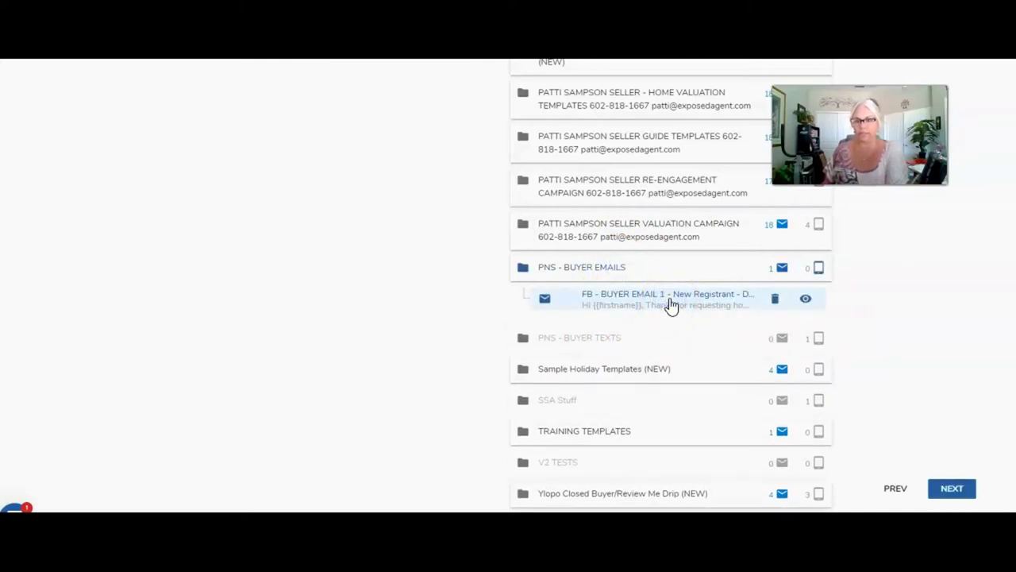
pyautogui.click(944, 490)
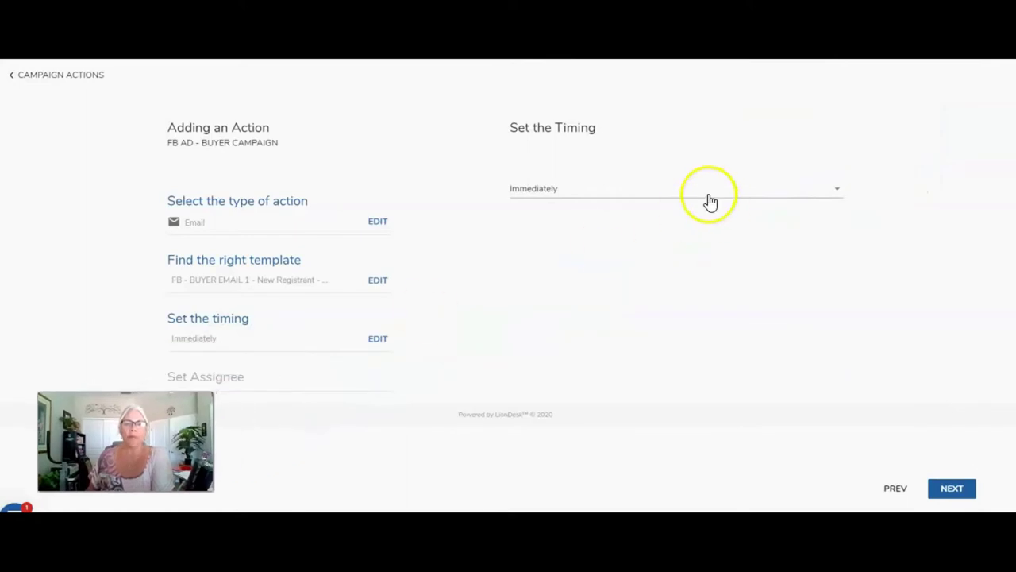
# - Try to schedule the email with Delay by Day and Time using a delay of 0 days
pyautogui.click(683, 197)
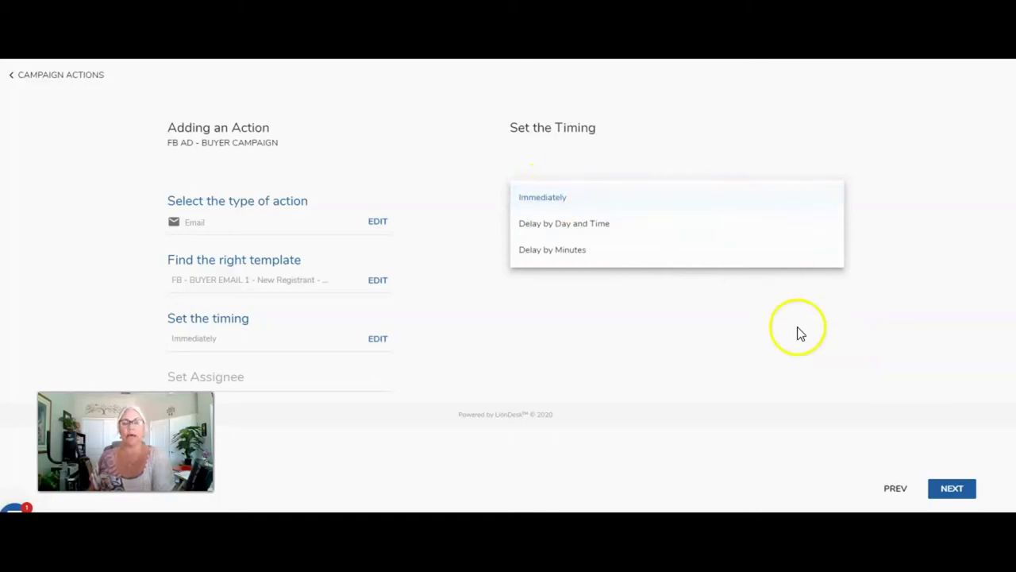
pyautogui.click(593, 228)
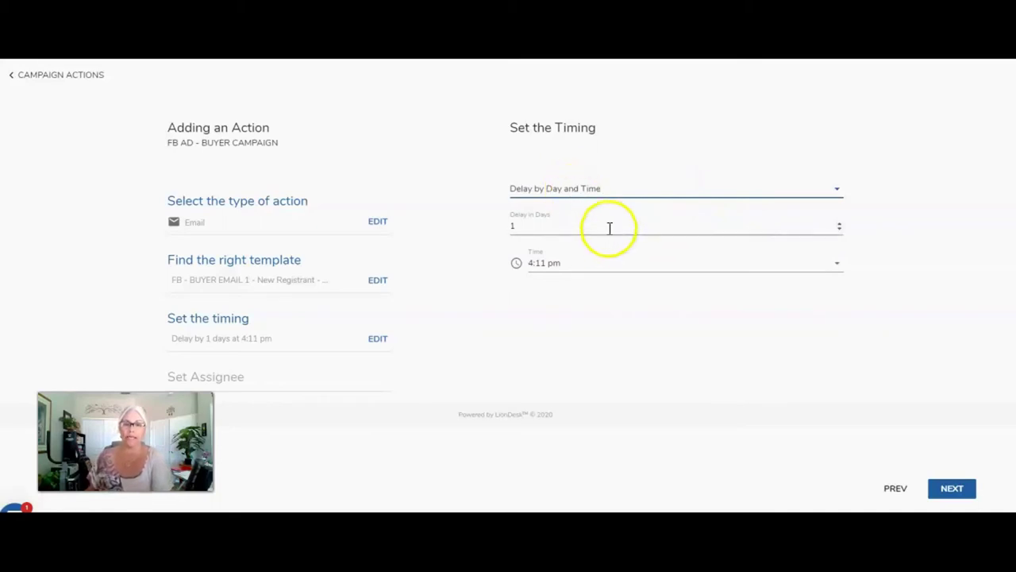
pyautogui.click(729, 228)
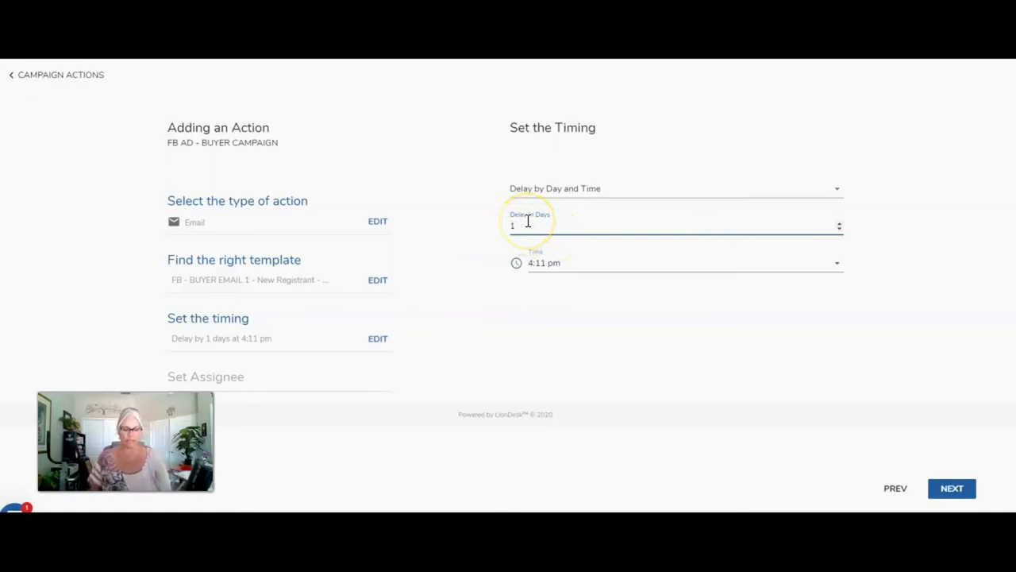
pyautogui.press('BackSpace')
pyautogui.write('0')
pyautogui.press('Tab')
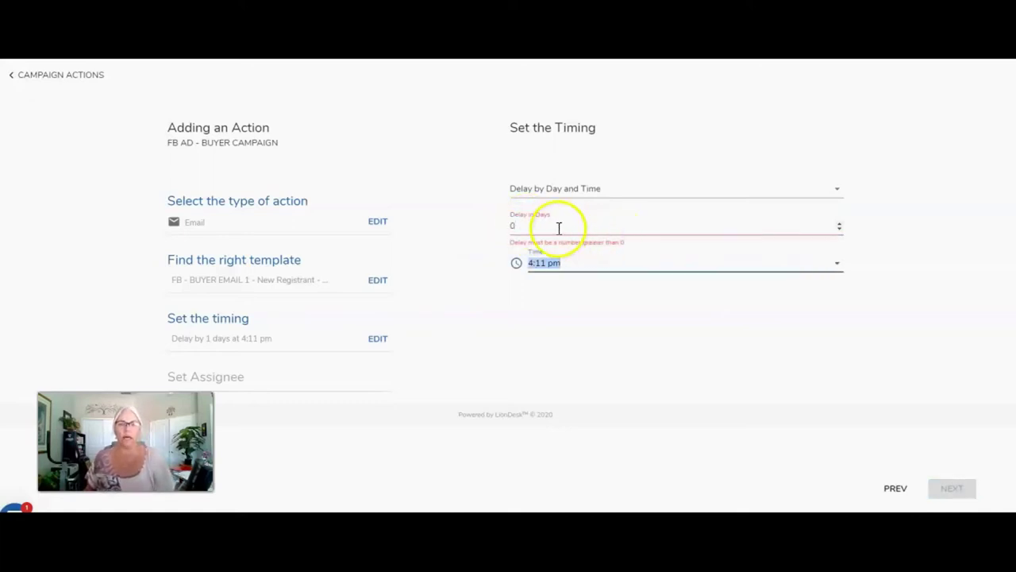
pyautogui.click(472, 219)
pyautogui.doubleClick(515, 224)
pyautogui.press('BackSpace')
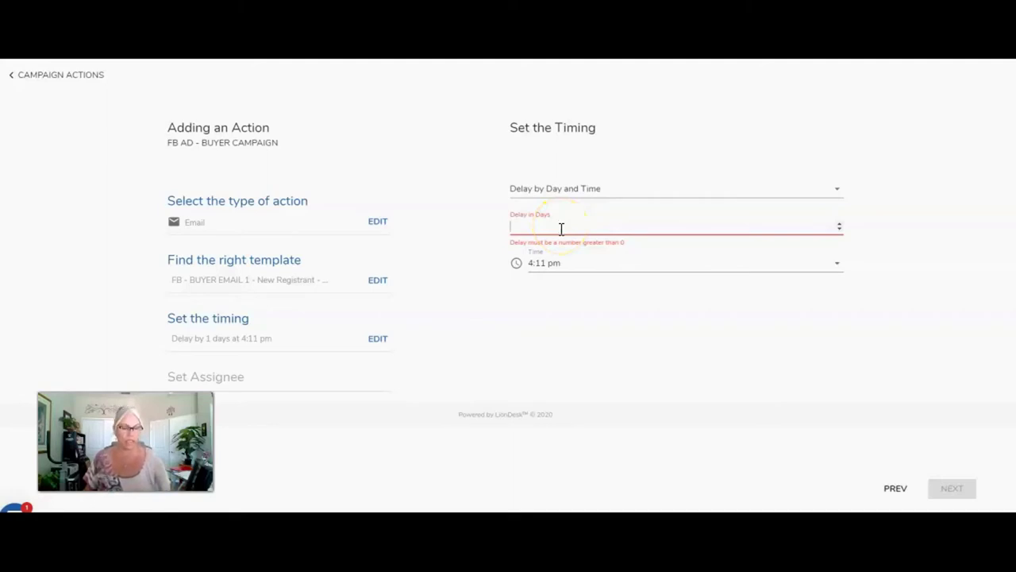
# - Try Delay by Minutes as the email's timing
pyautogui.click(608, 194)
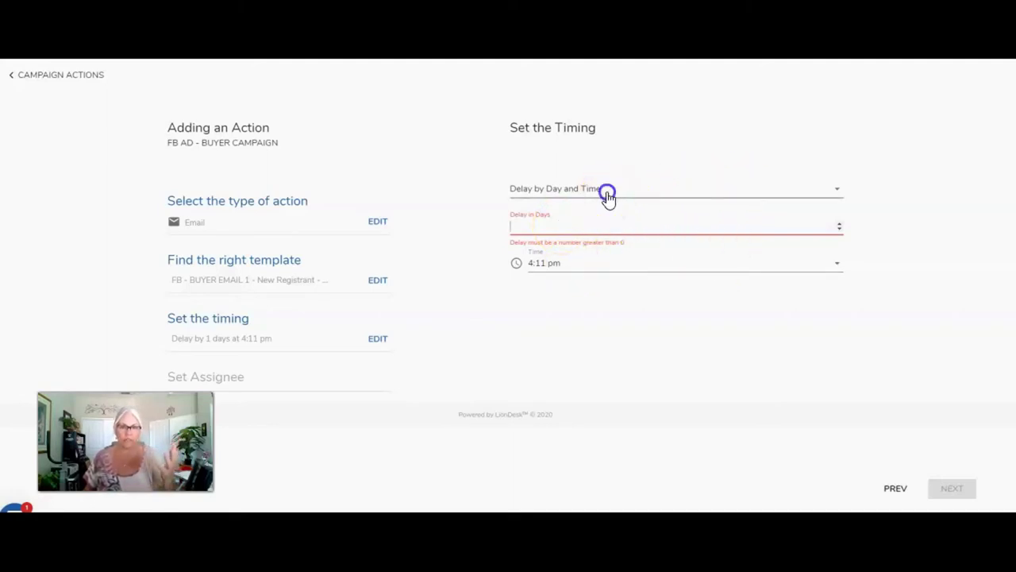
pyautogui.click(583, 253)
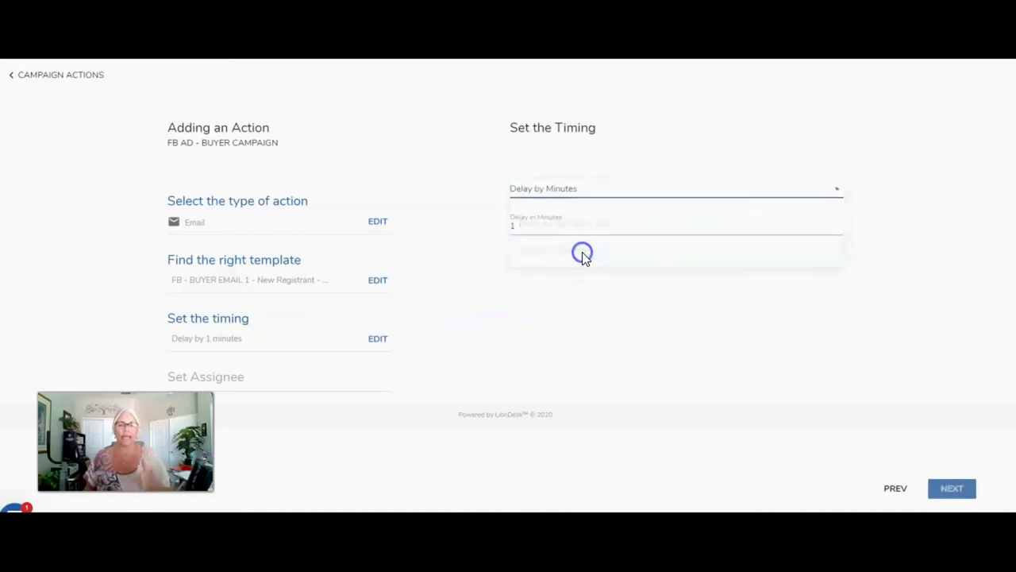
pyautogui.click(575, 227)
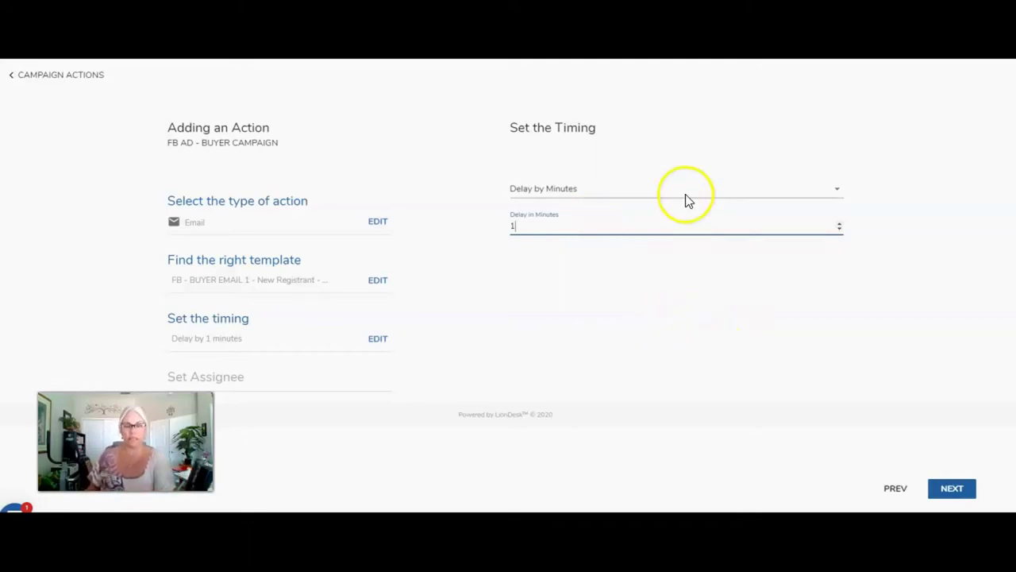
# - Set the email action's timing to Immediately and proceed to the assignee selection
pyautogui.click(618, 190)
pyautogui.click(580, 198)
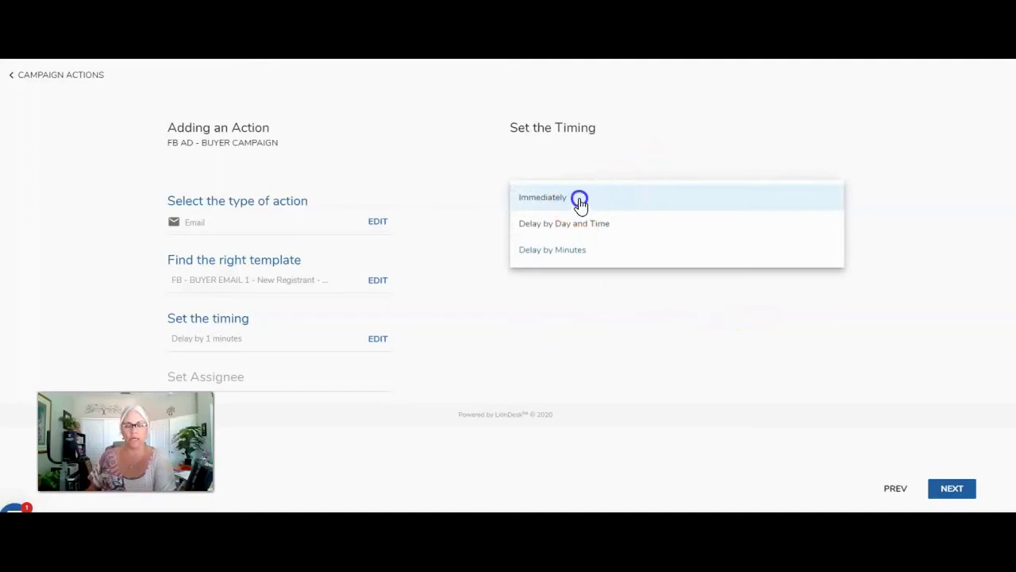
pyautogui.click(951, 490)
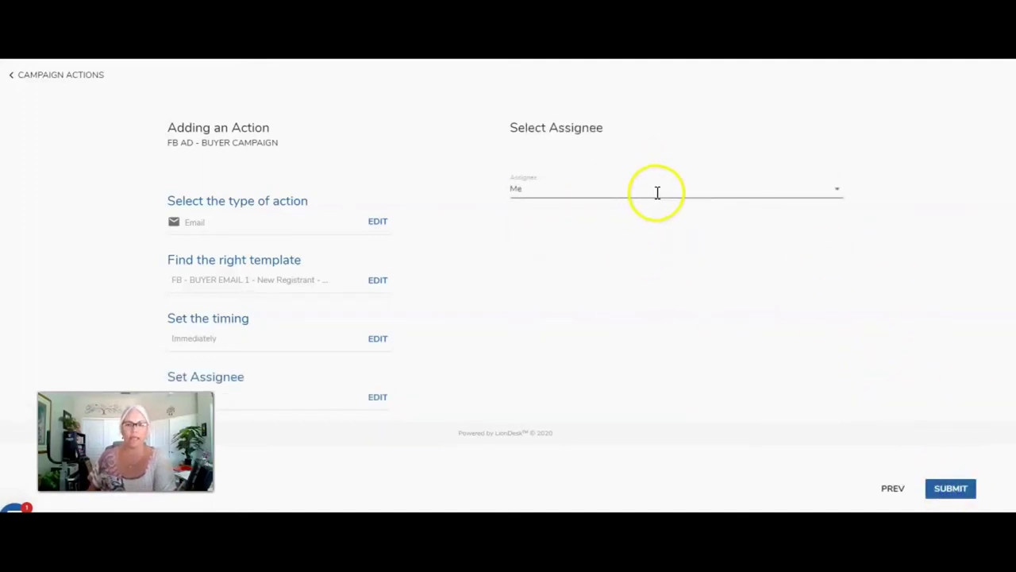
# - Try Contact's assigned user as the email's assignee, and switch the assignee back to Me
pyautogui.click(653, 192)
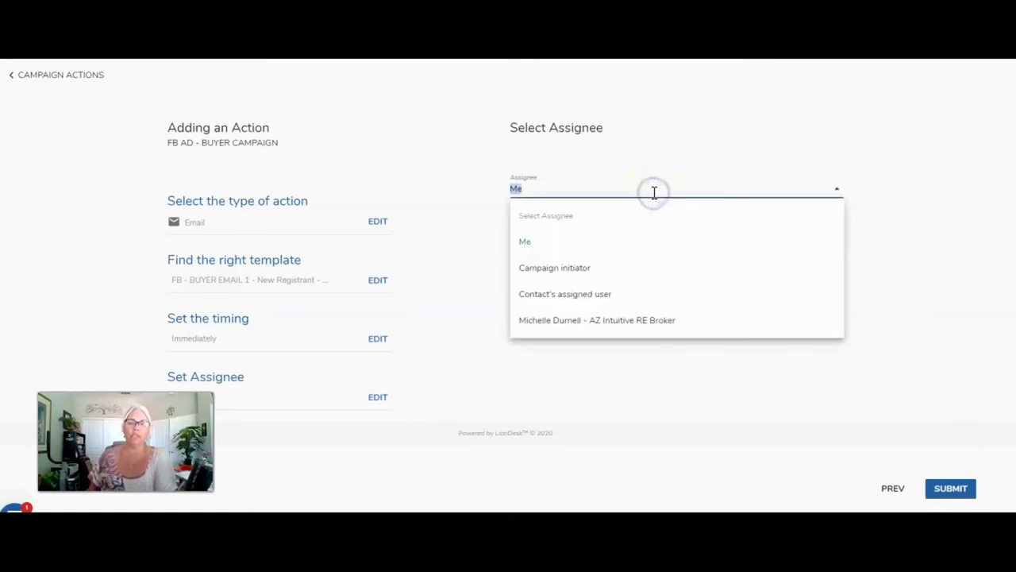
pyautogui.click(577, 304)
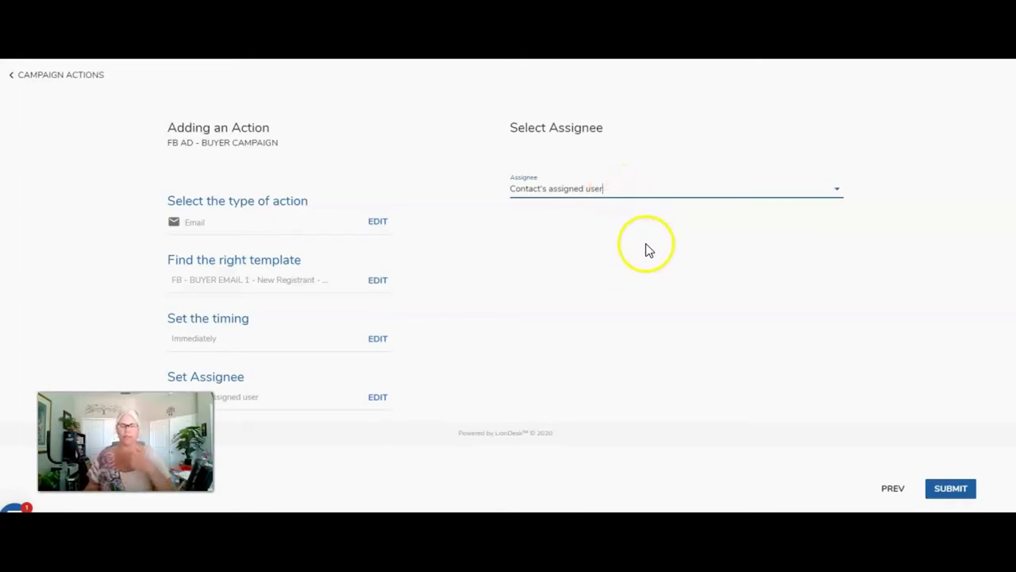
pyautogui.click(604, 192)
pyautogui.click(566, 242)
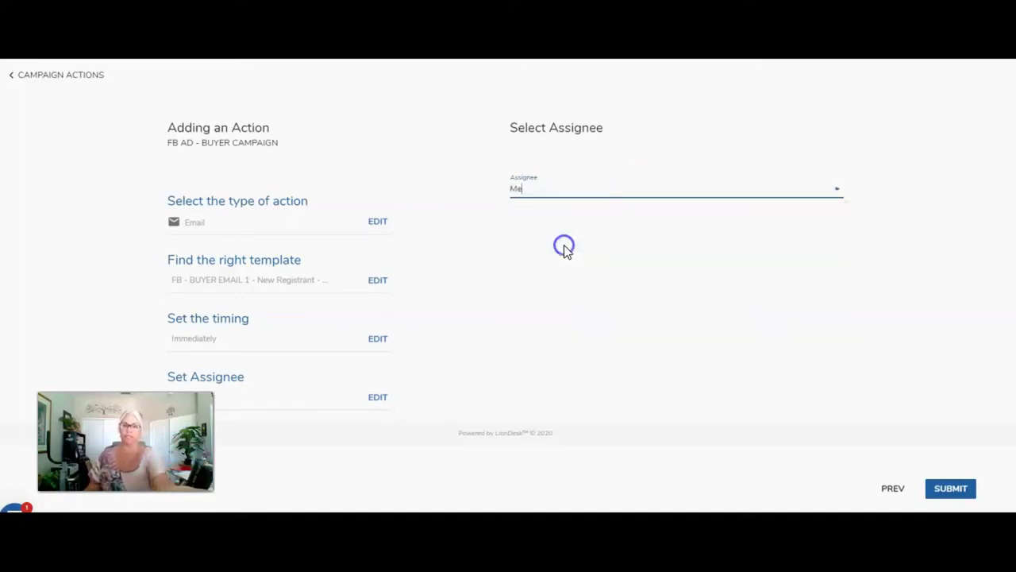
# - Set the email's assignee to Contact's assigned user and submit the action
pyautogui.click(551, 194)
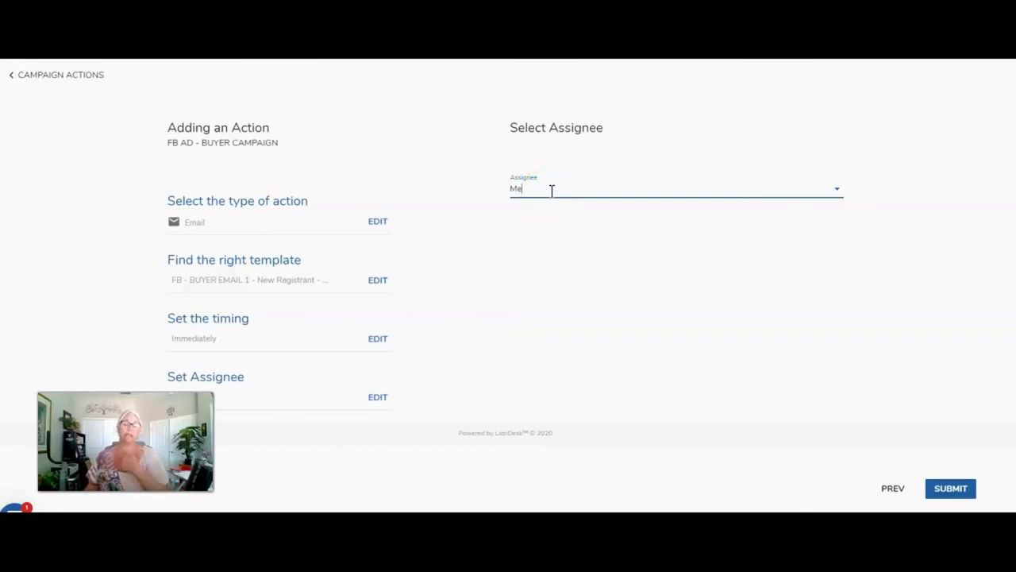
pyautogui.click(550, 190)
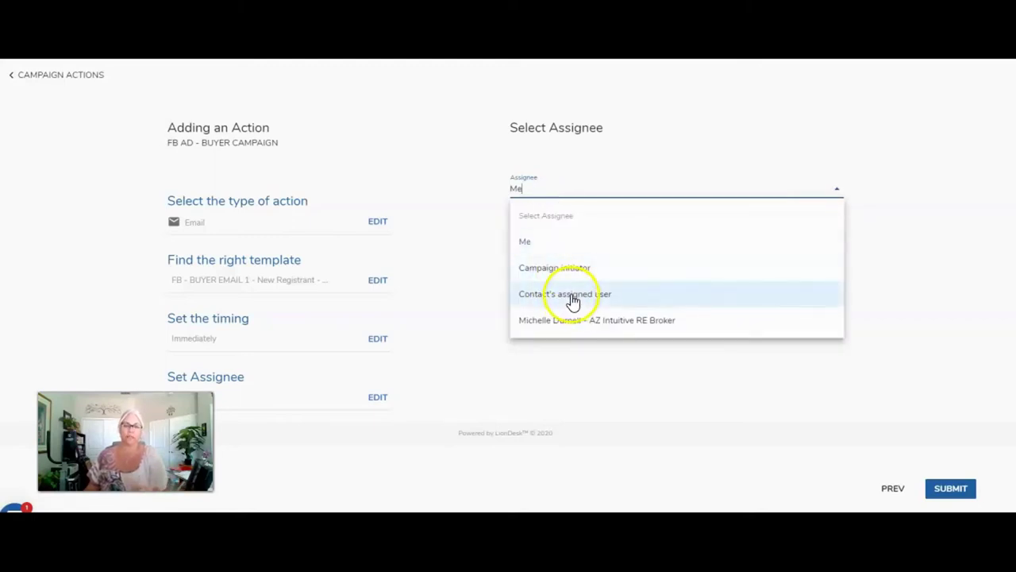
pyautogui.click(571, 295)
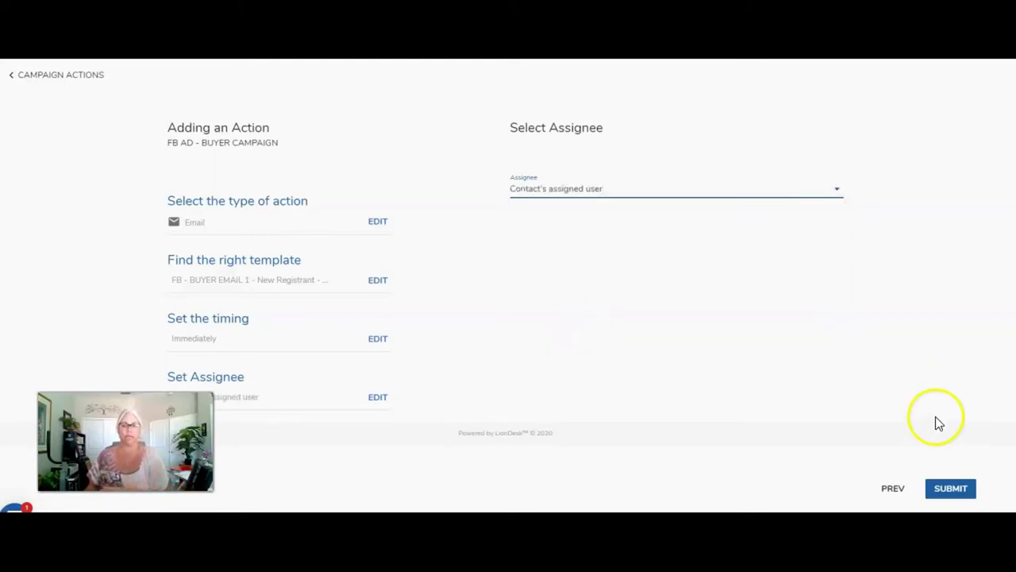
pyautogui.click(951, 488)
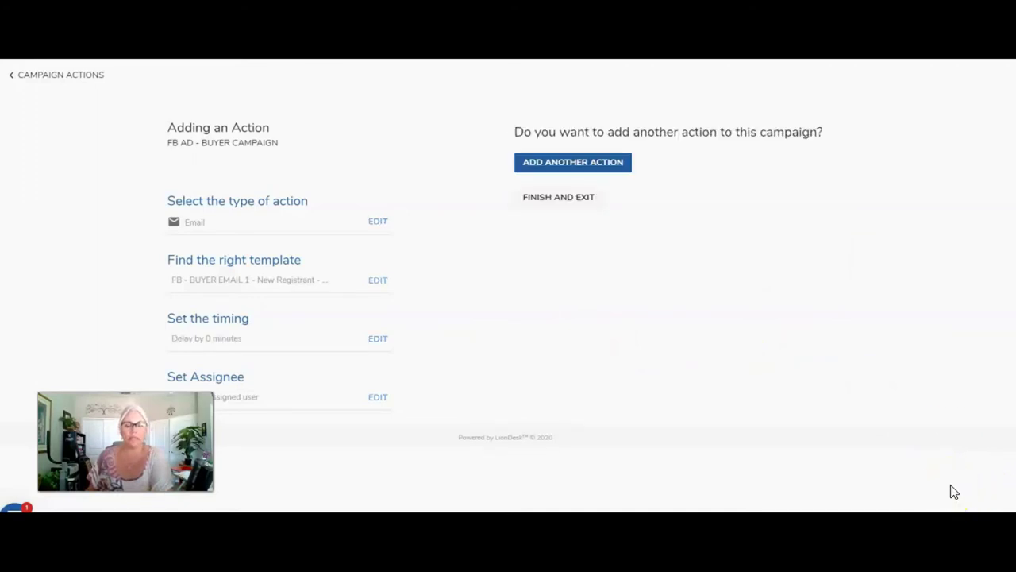
# - Add another action to the campaign with the type Text and proceed to its template selection
pyautogui.click(578, 164)
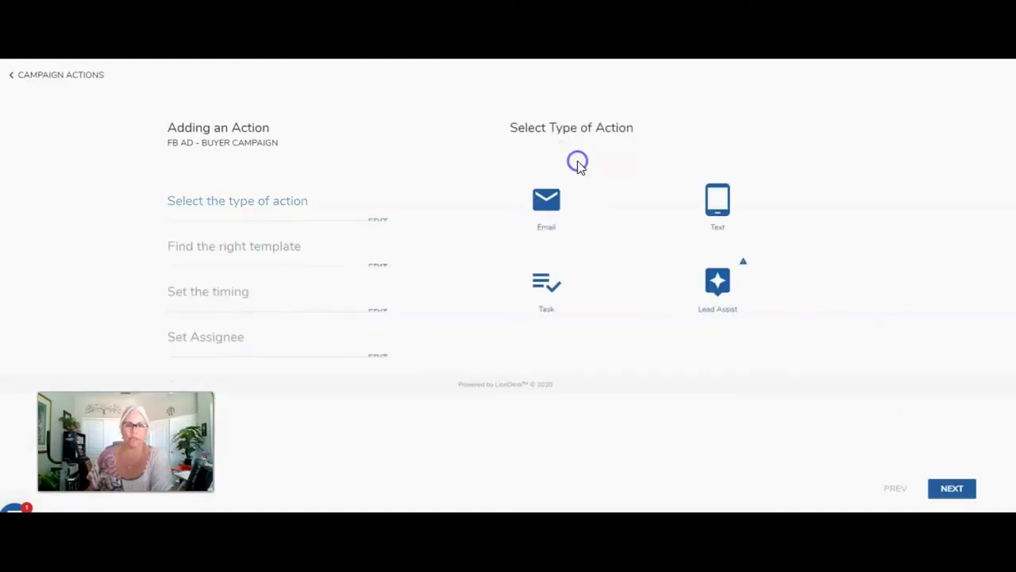
pyautogui.click(718, 205)
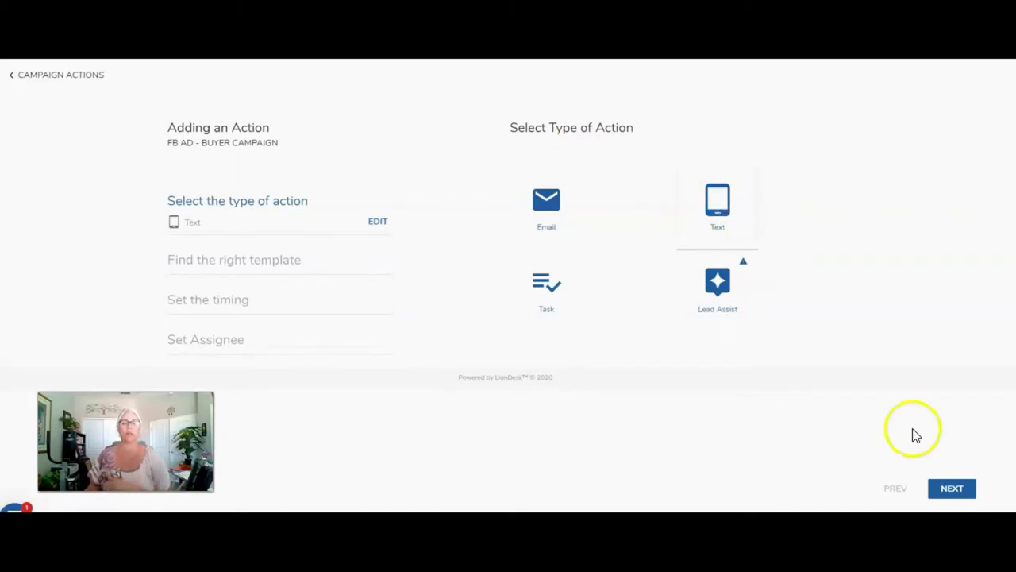
pyautogui.click(949, 490)
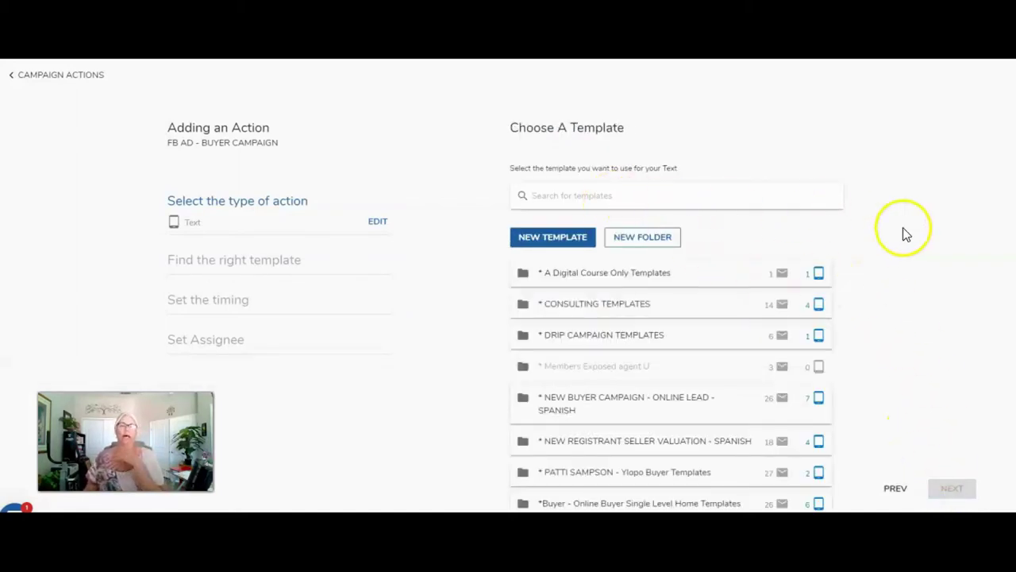
# - Choose the "FB - BUYER TEXT 1" template from the PNS - BUYER TEXTS folder for the text action and proceed to its timing
pyautogui.scroll(-5, 912, 227)
pyautogui.scroll(-8, 890, 270)
pyautogui.scroll(-10, 889, 270)
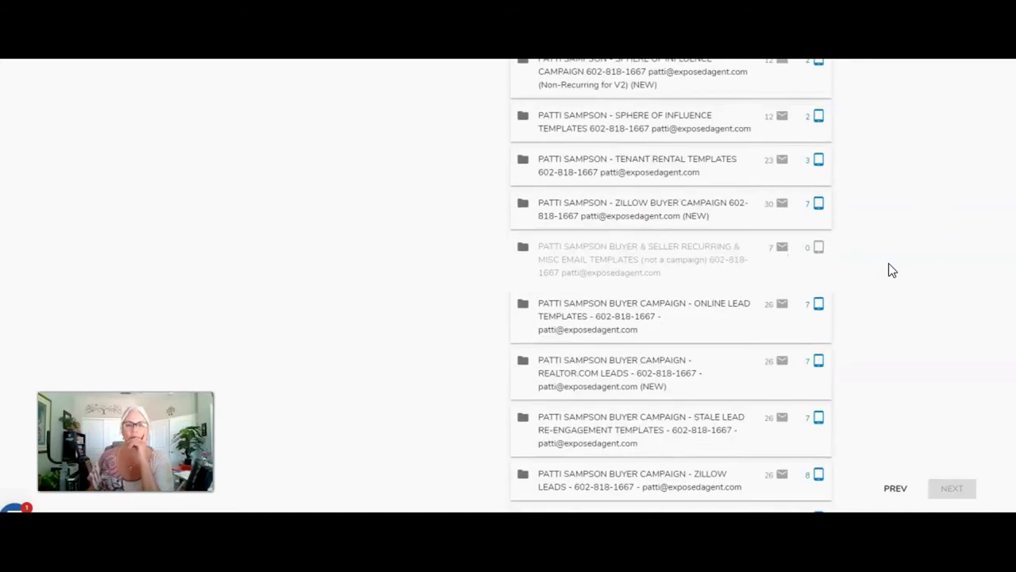
pyautogui.scroll(-8, 881, 286)
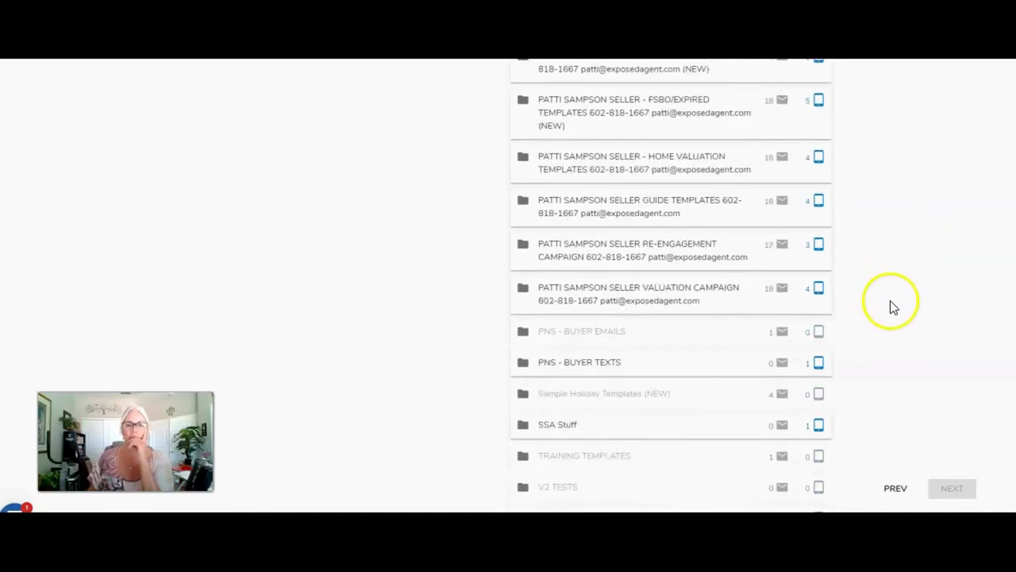
pyautogui.scroll(-1, 869, 314)
pyautogui.click(608, 300)
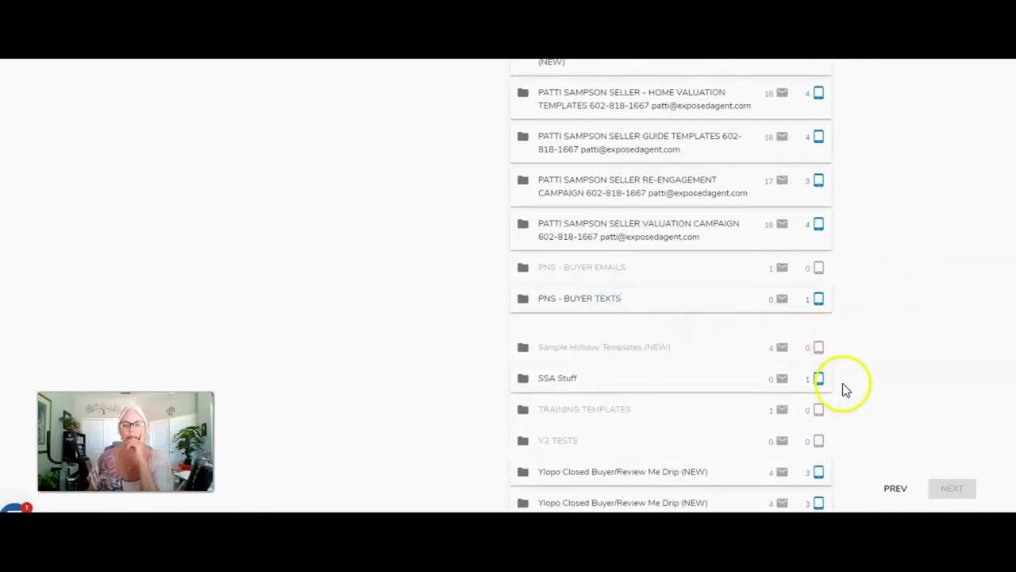
pyautogui.click(619, 341)
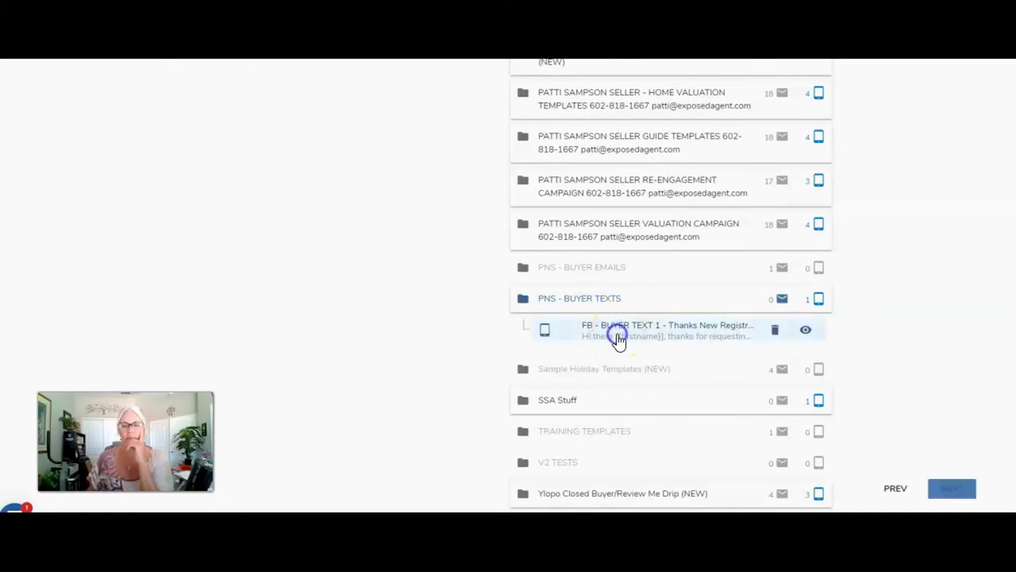
pyautogui.click(951, 488)
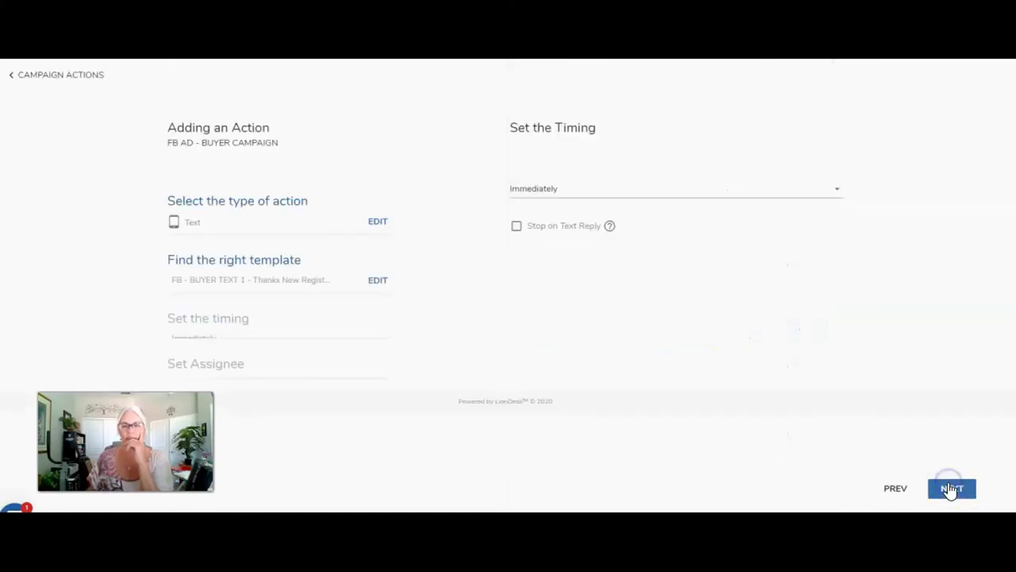
# - Set the text action's timing to Delay by Minutes with 10 minutes, and submit it with Me as the assignee
pyautogui.click(721, 194)
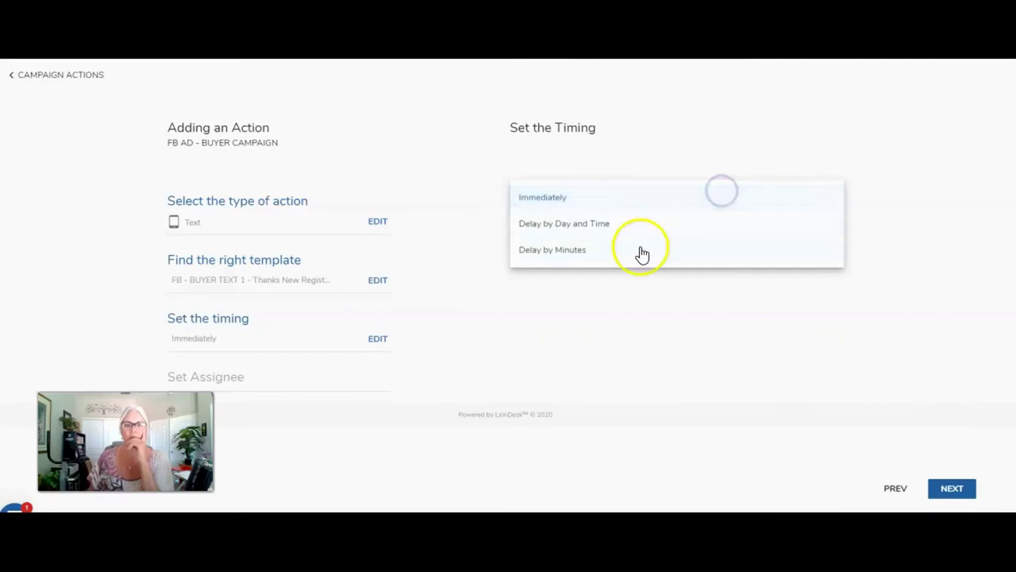
pyautogui.click(632, 249)
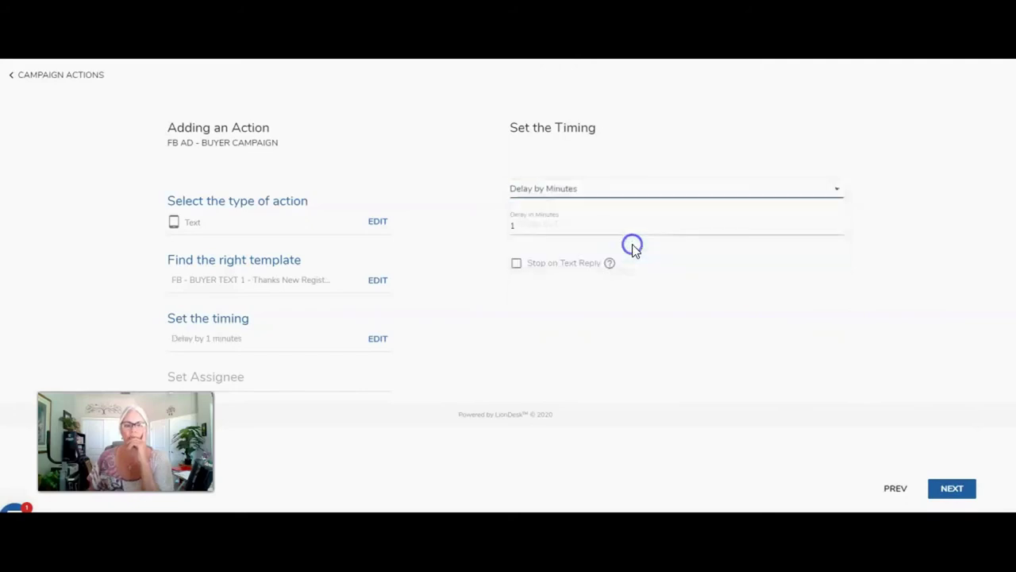
pyautogui.click(559, 227)
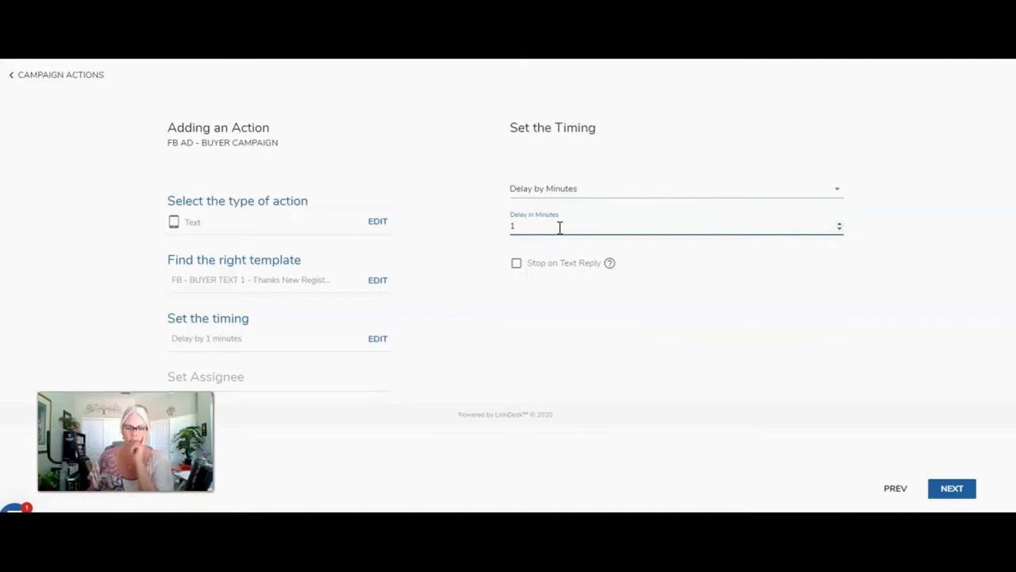
pyautogui.write('0')
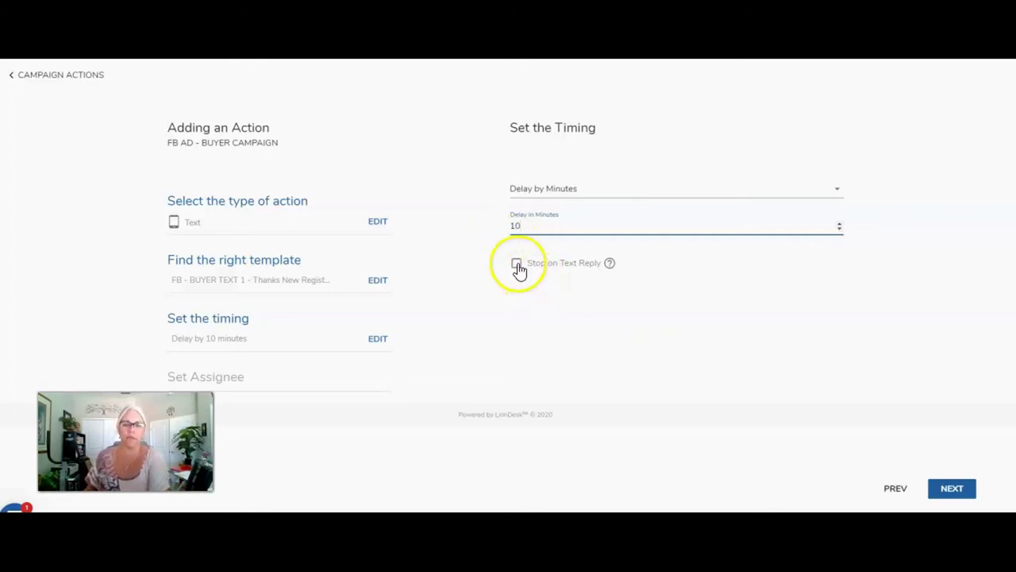
pyautogui.click(952, 490)
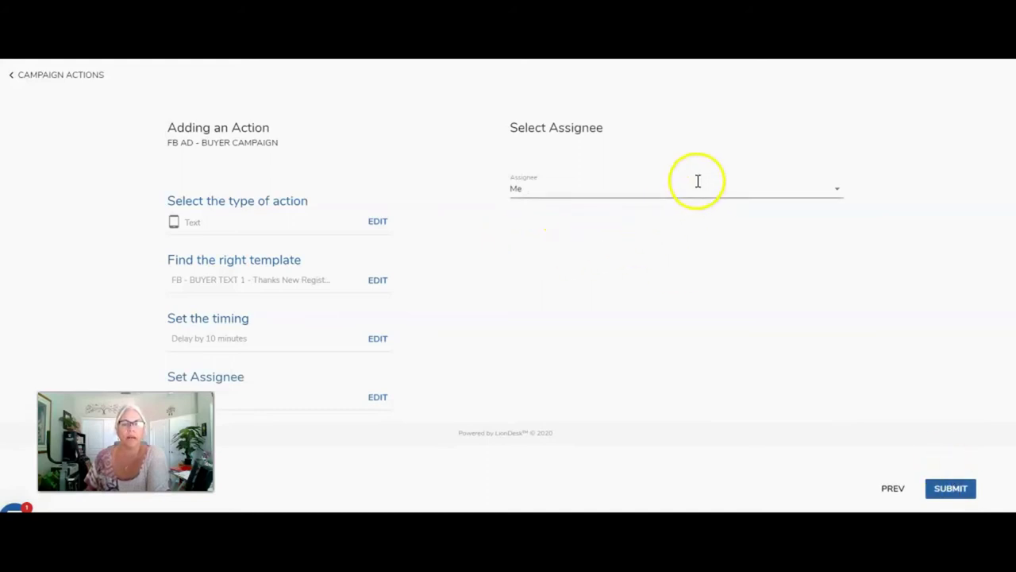
pyautogui.click(950, 490)
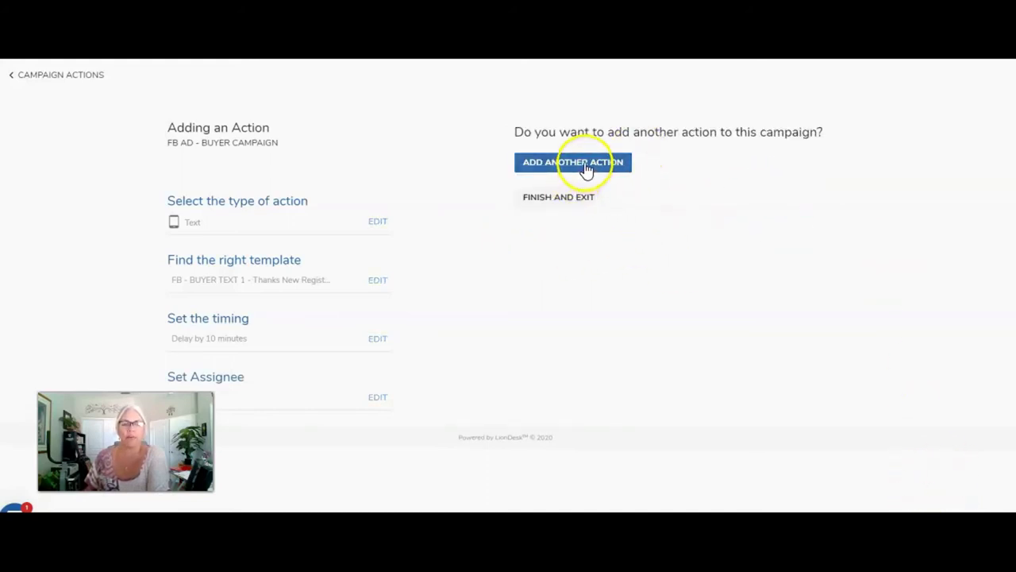
# - Add another action to the campaign with the type Task and proceed to its instructions
pyautogui.click(585, 163)
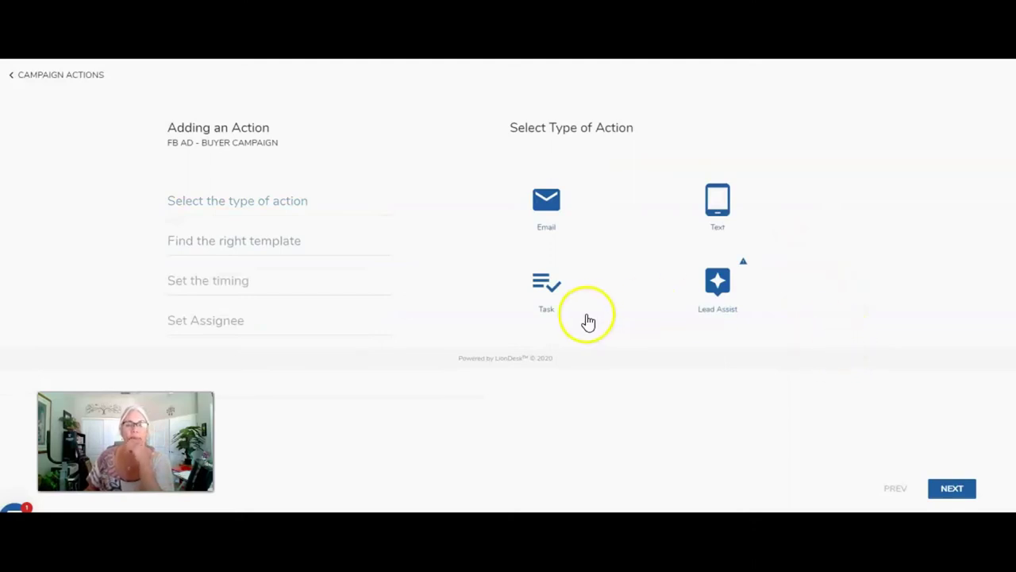
pyautogui.click(546, 284)
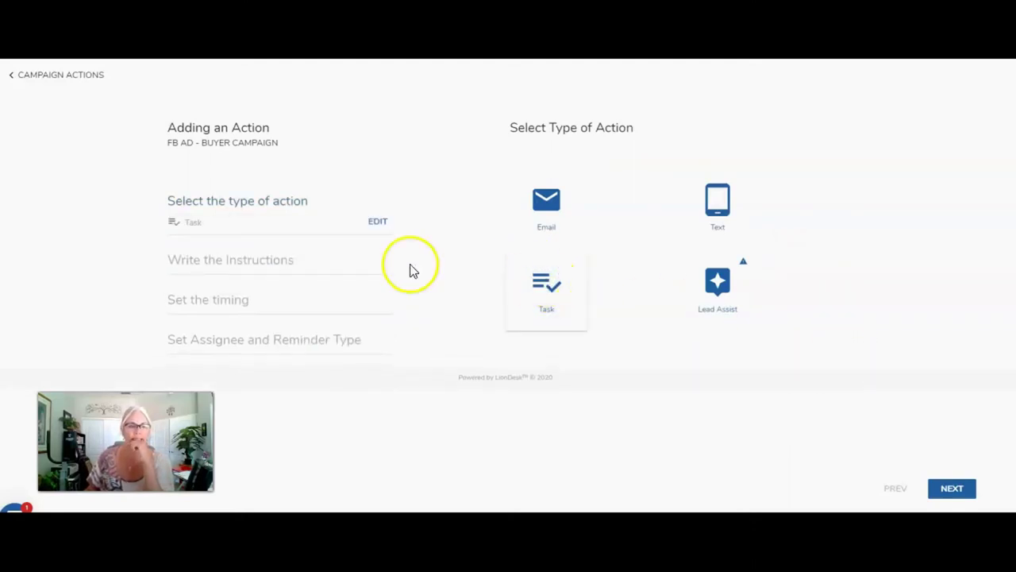
pyautogui.click(955, 490)
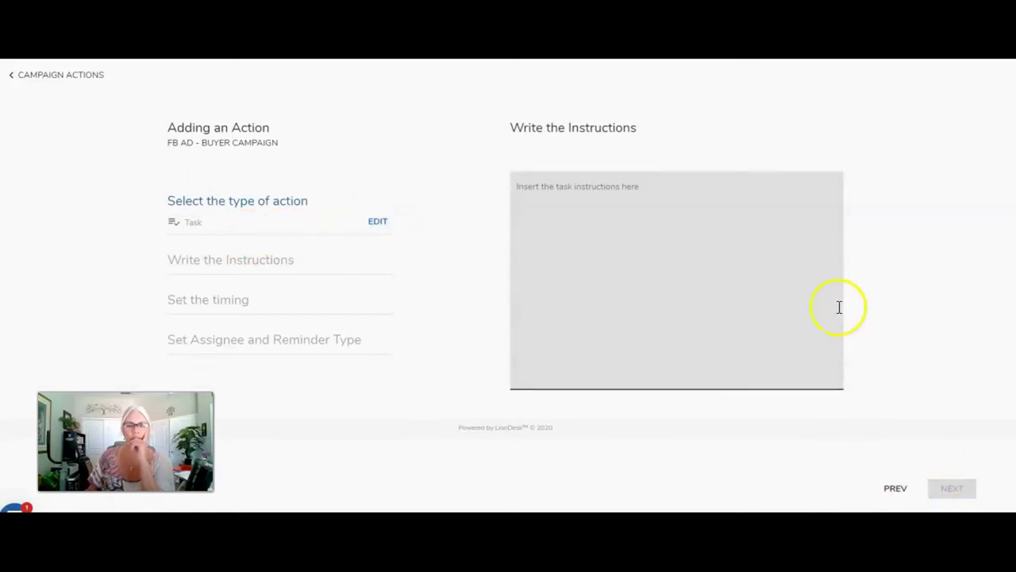
# - Write "Call the new lead" as the task instructions and proceed to the timing
pyautogui.click(617, 206)
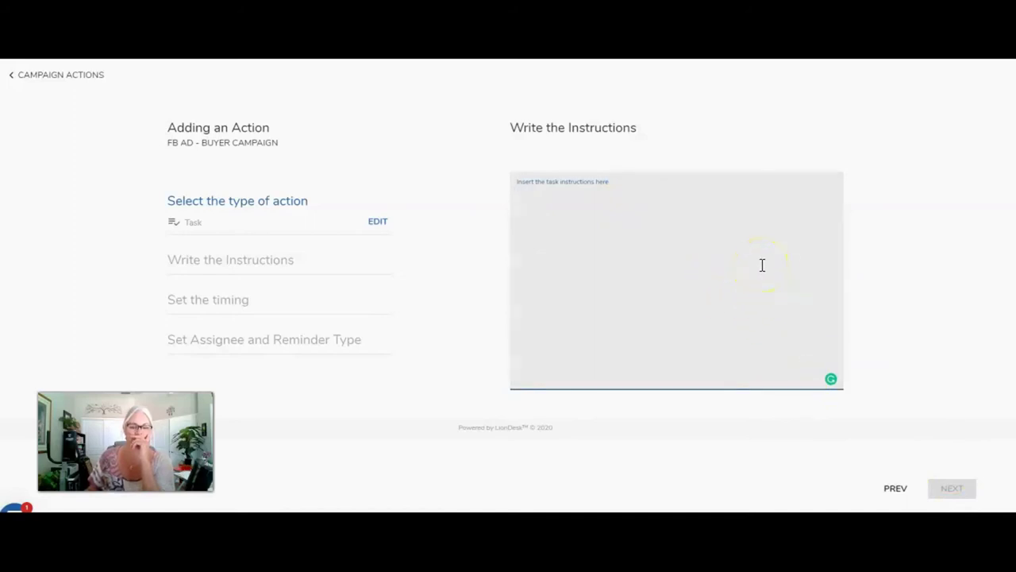
pyautogui.write('cAL')
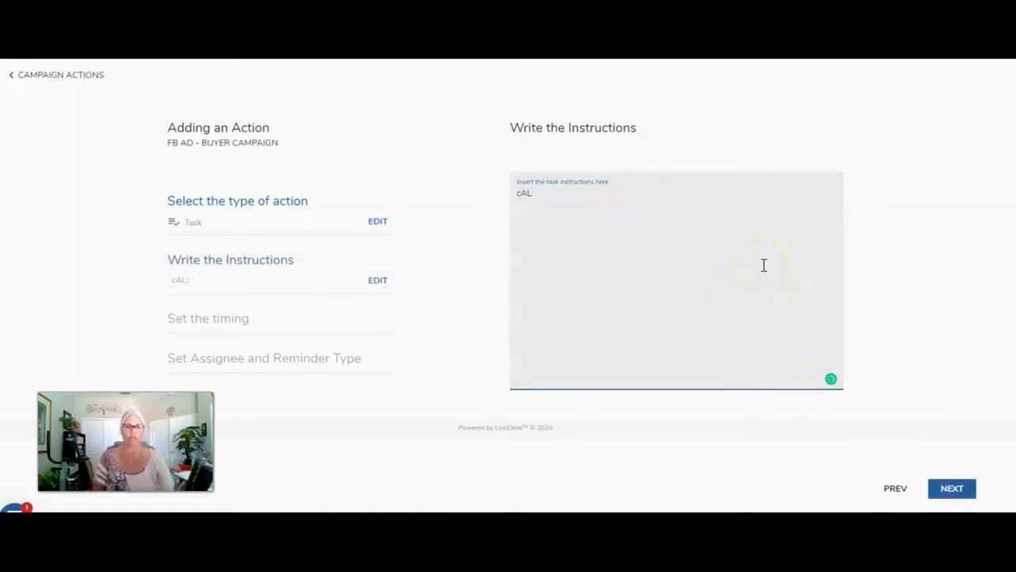
pyautogui.press('BackSpace')
pyautogui.press('BackSpace')
pyautogui.press('BackSpace')
pyautogui.write('Call the lead')
pyautogui.press('BackSpace')
pyautogui.press('BackSpace')
pyautogui.press('BackSpace')
pyautogui.press('BackSpace')
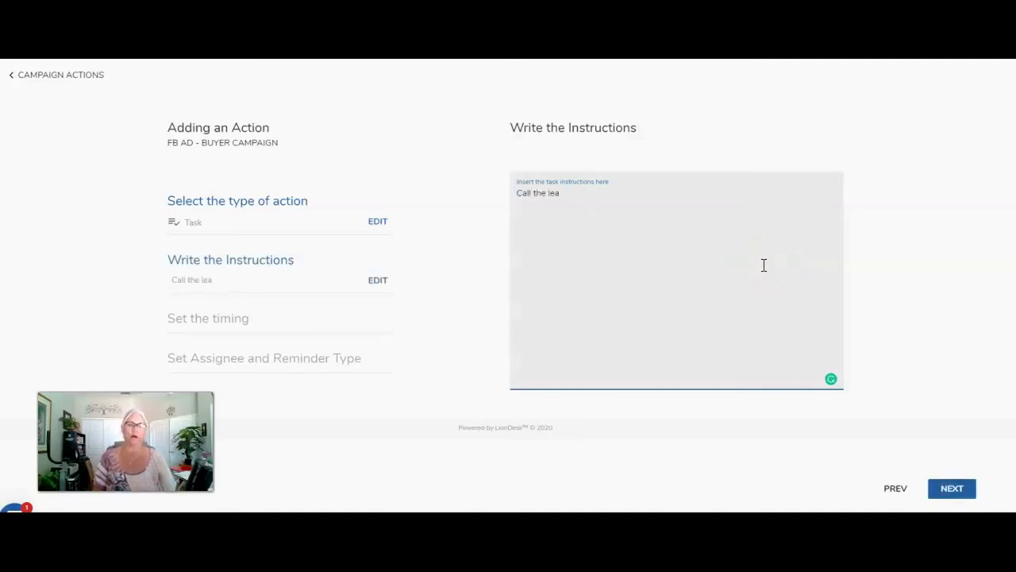
pyautogui.write('new lead')
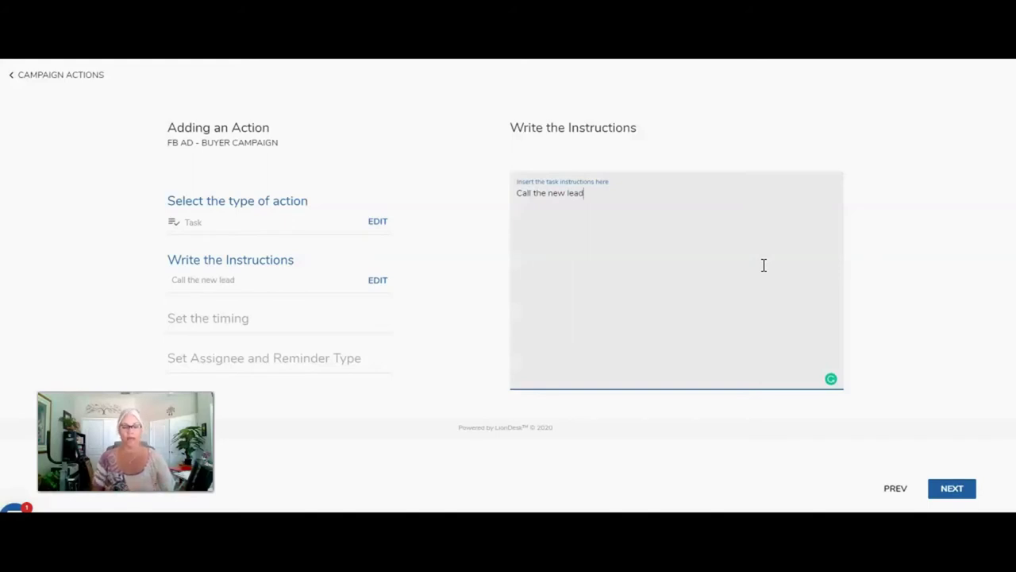
pyautogui.write(' -')
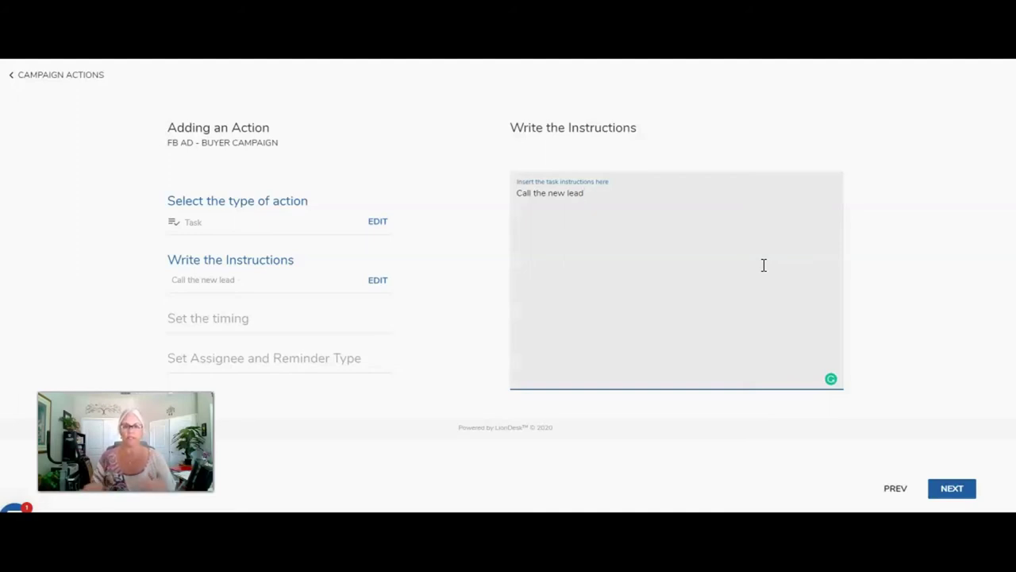
pyautogui.click(960, 495)
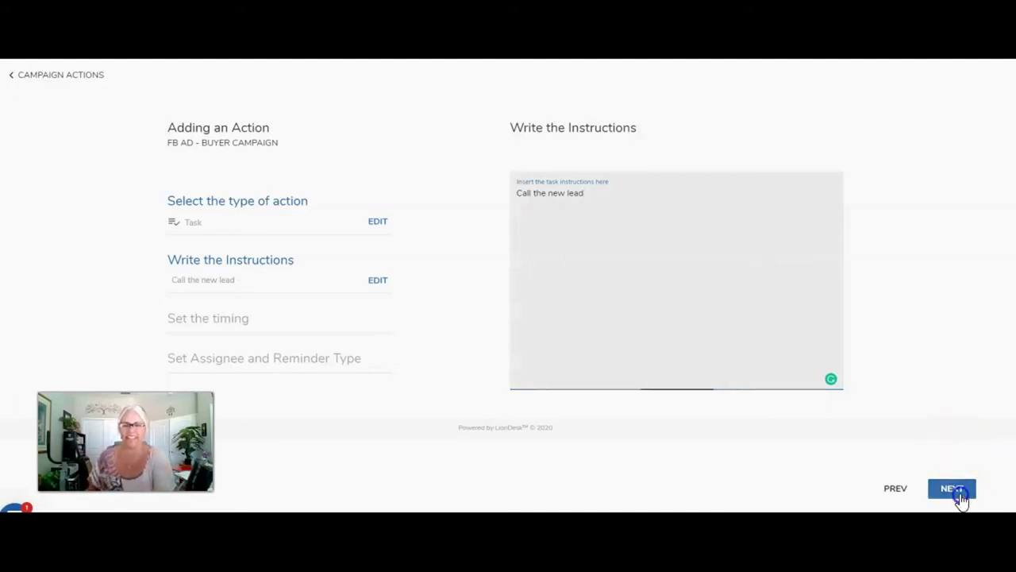
# - Set the task's timing to Recurring, with the first task starting on "Campaign starts"
pyautogui.click(763, 192)
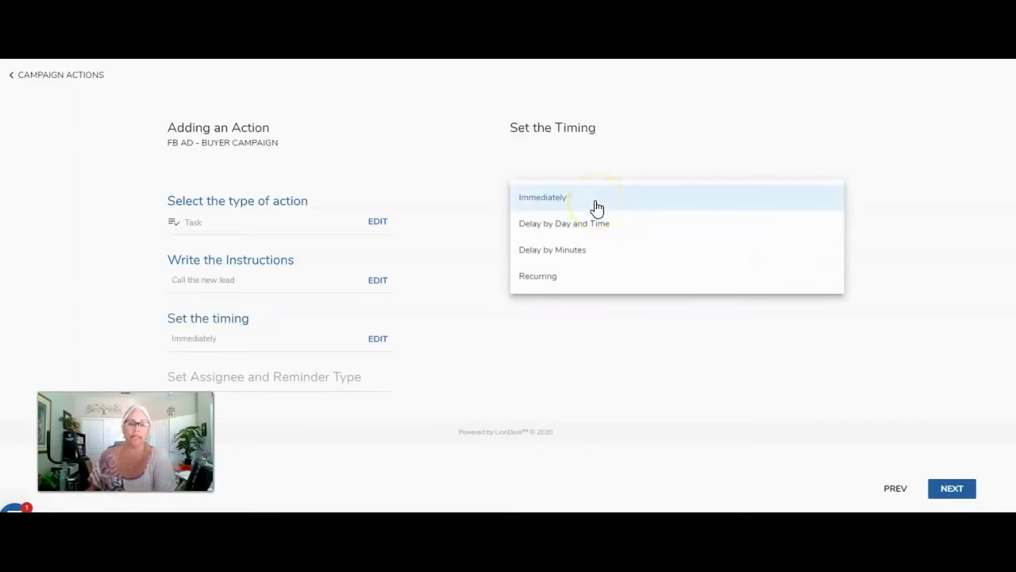
pyautogui.click(568, 281)
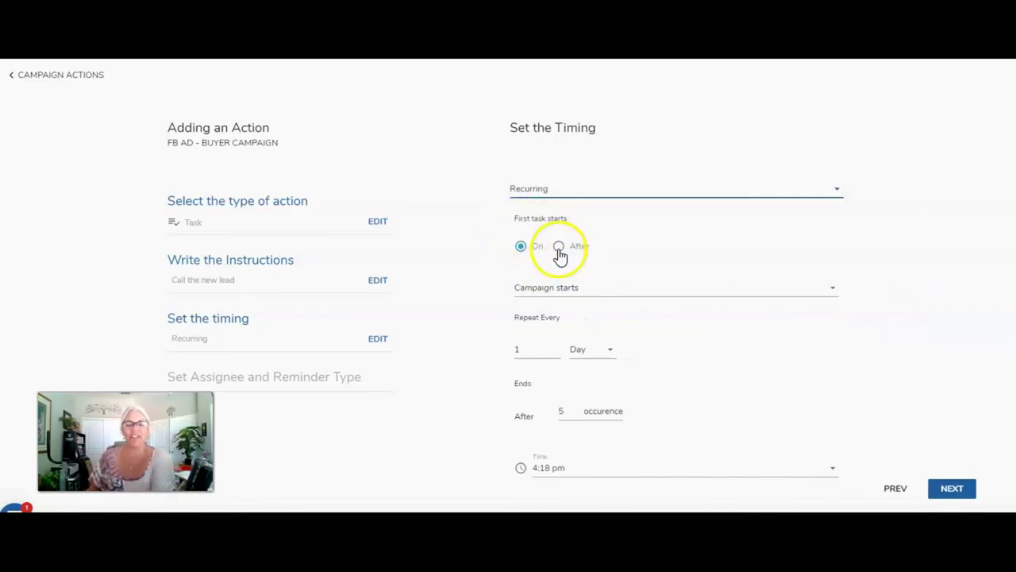
pyautogui.click(544, 351)
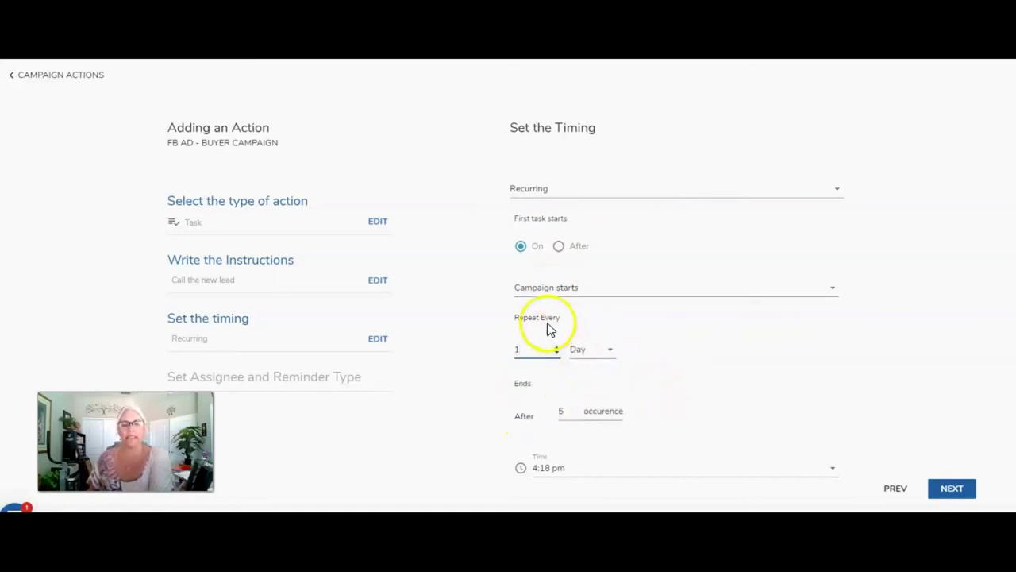
pyautogui.click(559, 292)
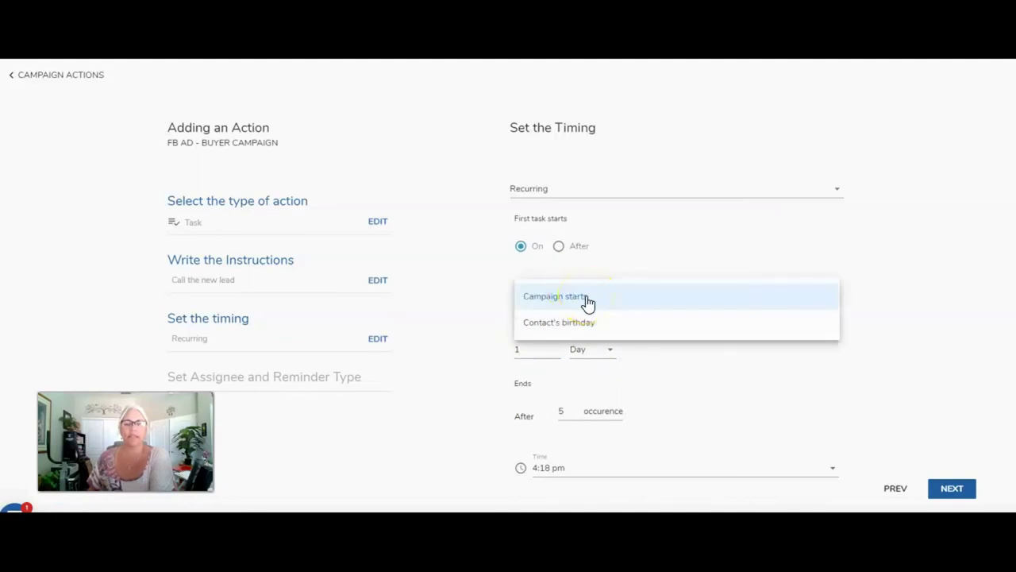
pyautogui.click(586, 302)
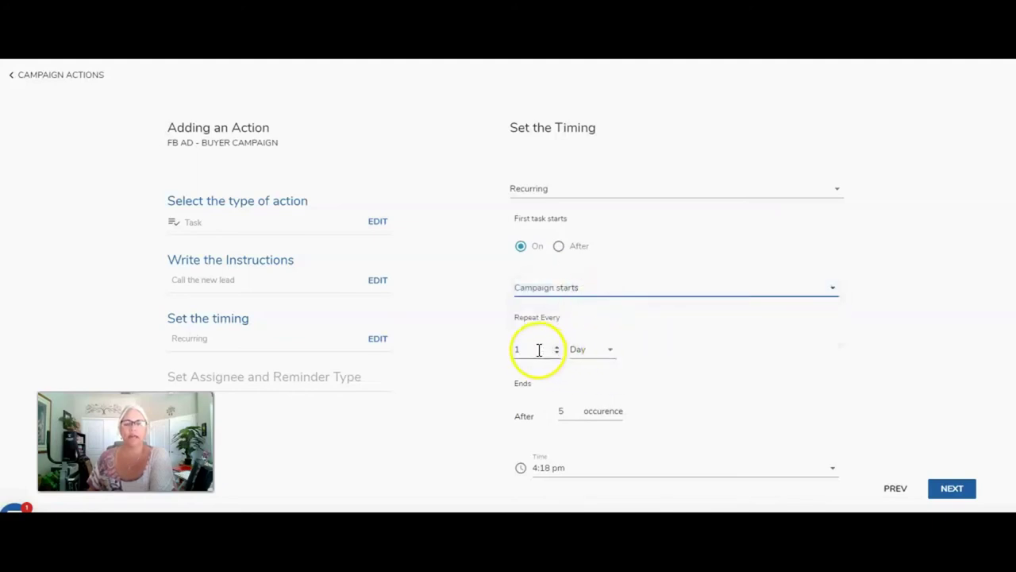
# - Make the recurring task repeat every 2 days and end after 3 occurrences
pyautogui.click(604, 352)
pyautogui.click(603, 354)
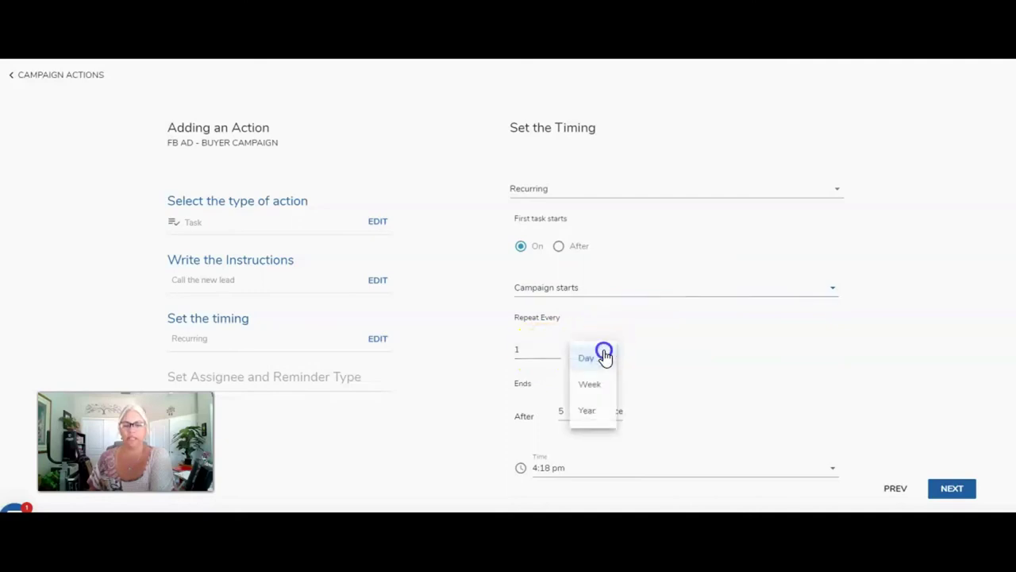
pyautogui.click(509, 349)
pyautogui.write('2')
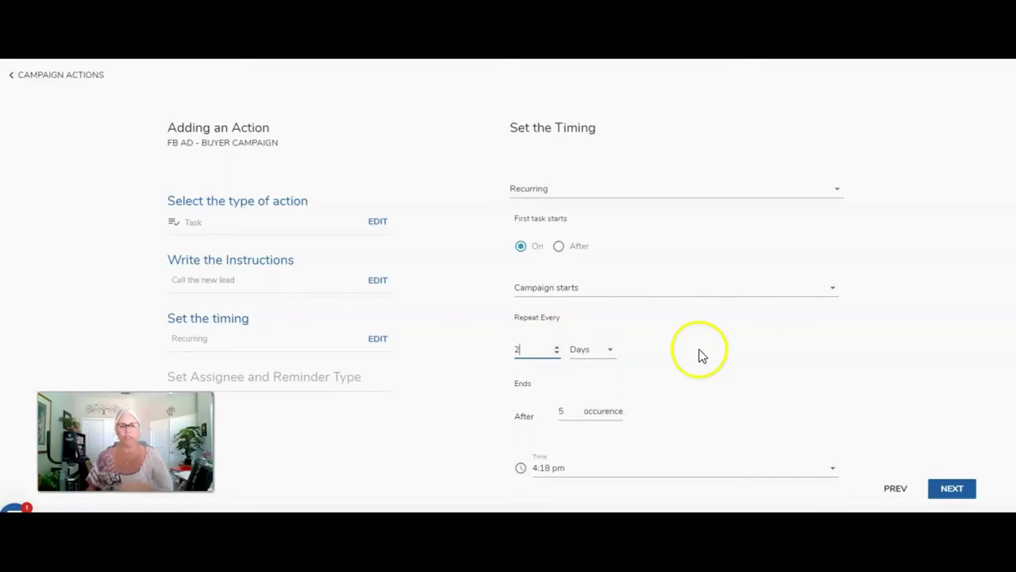
pyautogui.click(570, 410)
pyautogui.press('BackSpace')
pyautogui.write('3')
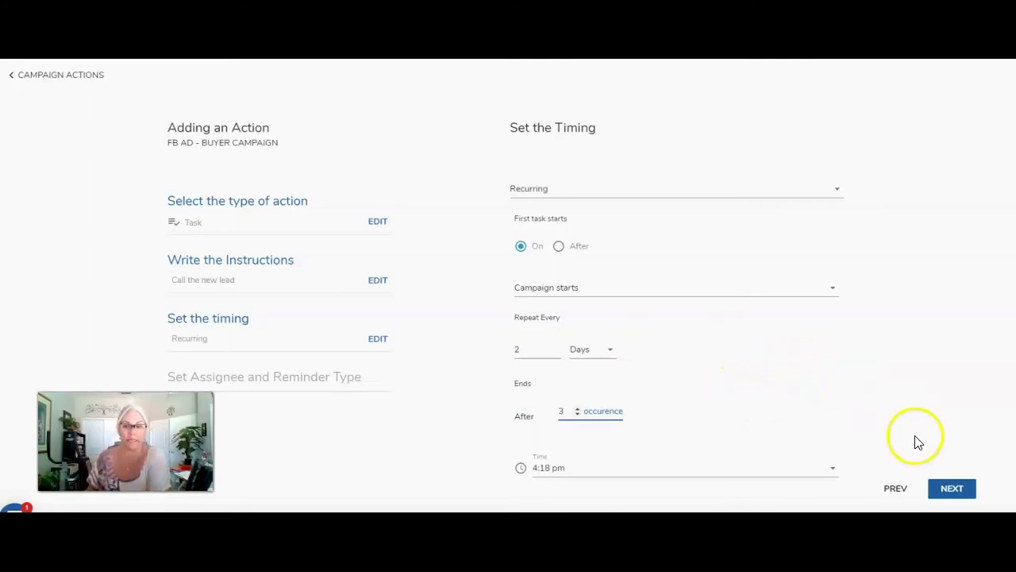
# - Set the recurring task's time to 8:00 am and submit the action with Me as the assignee
pyautogui.click(830, 466)
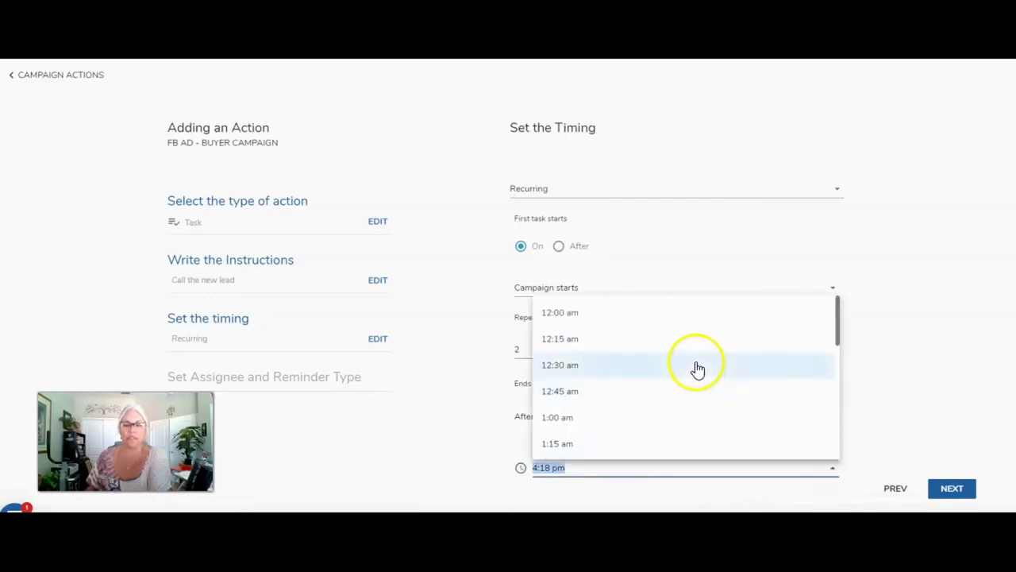
pyautogui.moveTo(839, 329); pyautogui.dragTo(825, 482)
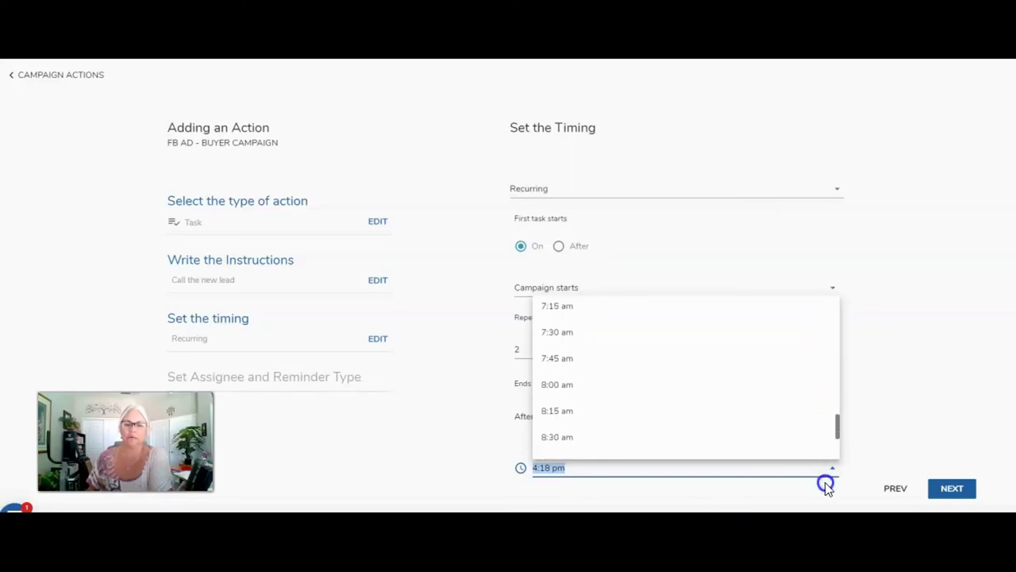
pyautogui.click(576, 384)
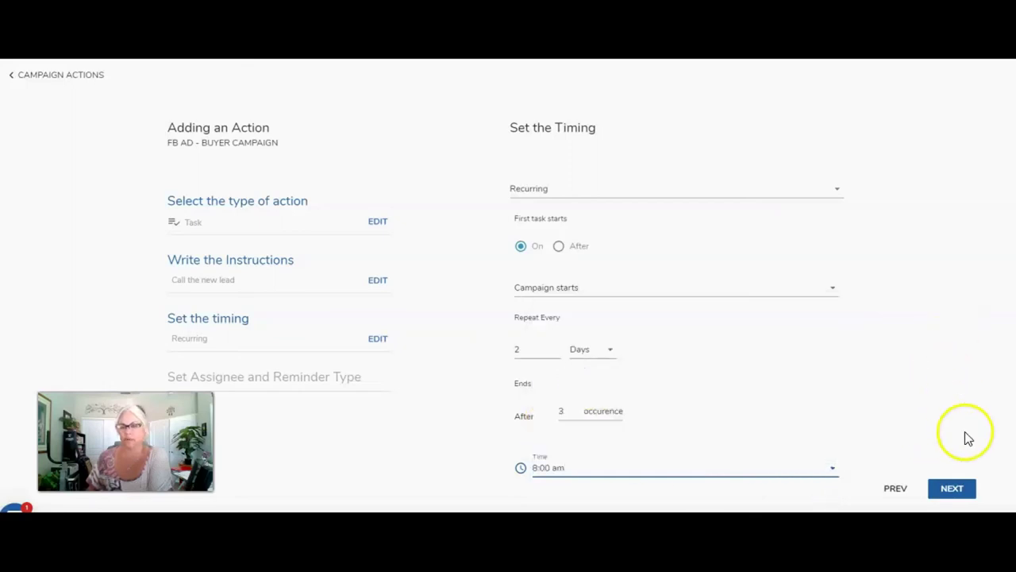
pyautogui.click(950, 486)
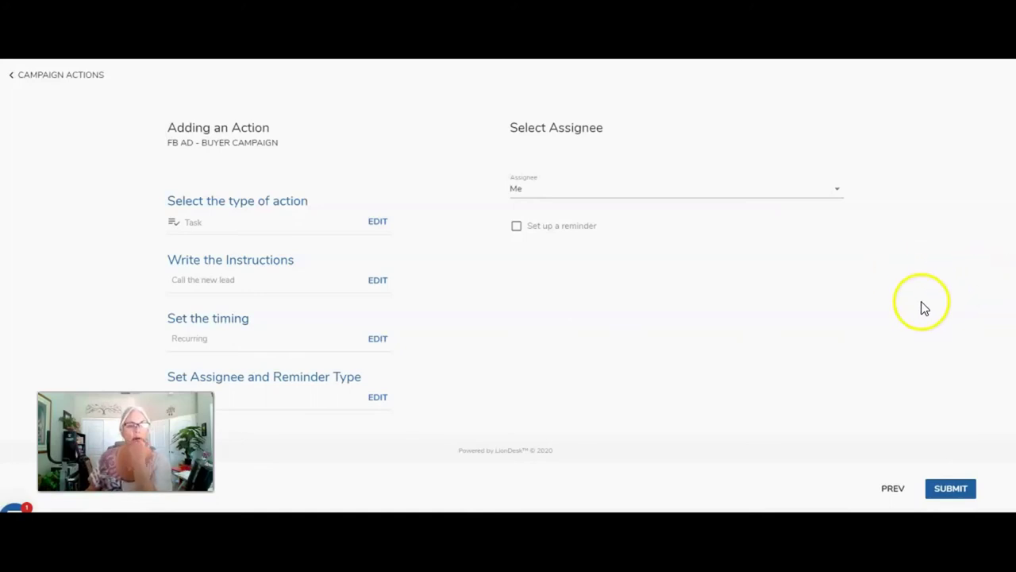
pyautogui.click(953, 489)
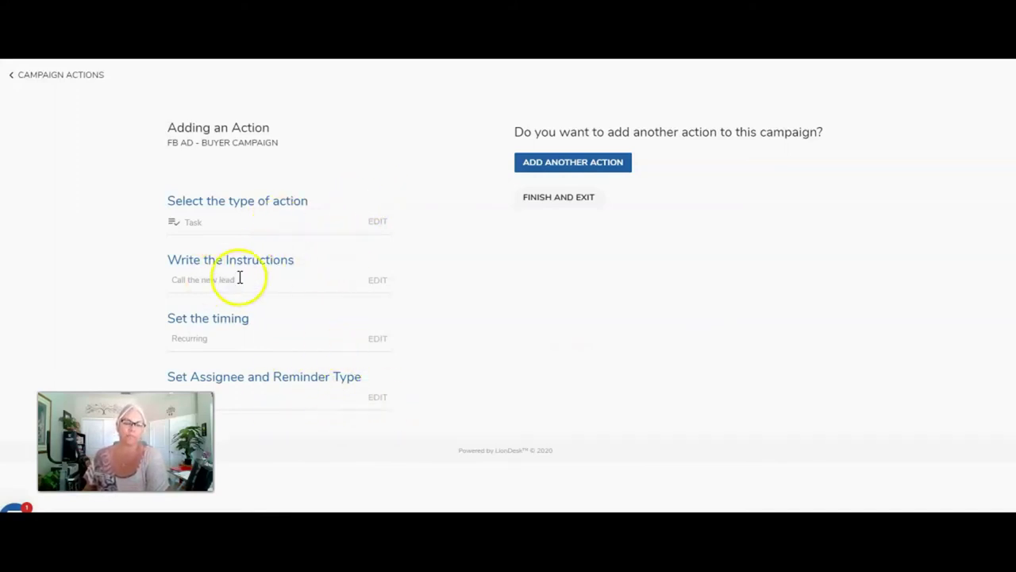
# - Add another action to the campaign, choosing Task as its type, and proceed to its instructions
pyautogui.click(576, 163)
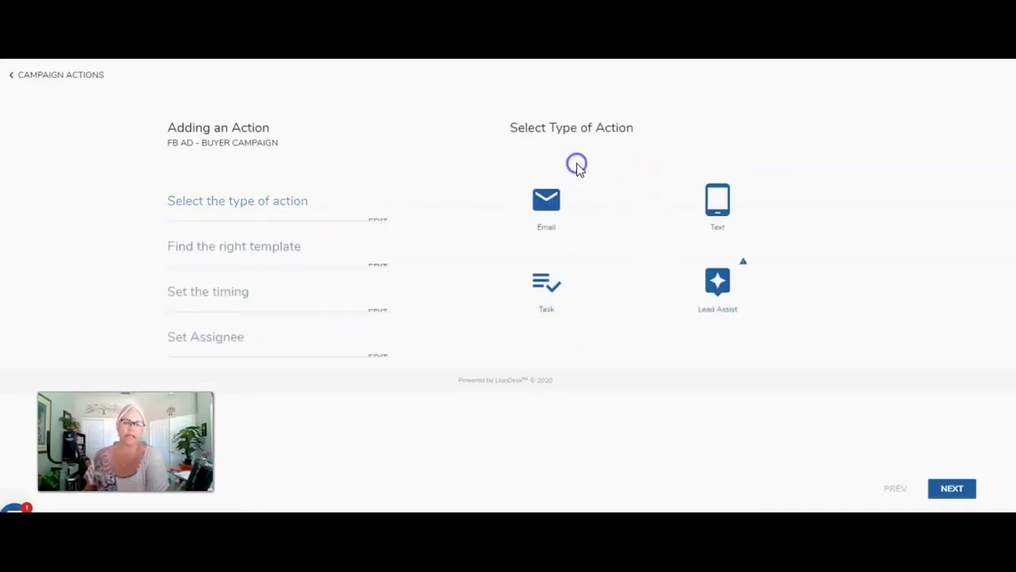
pyautogui.click(545, 289)
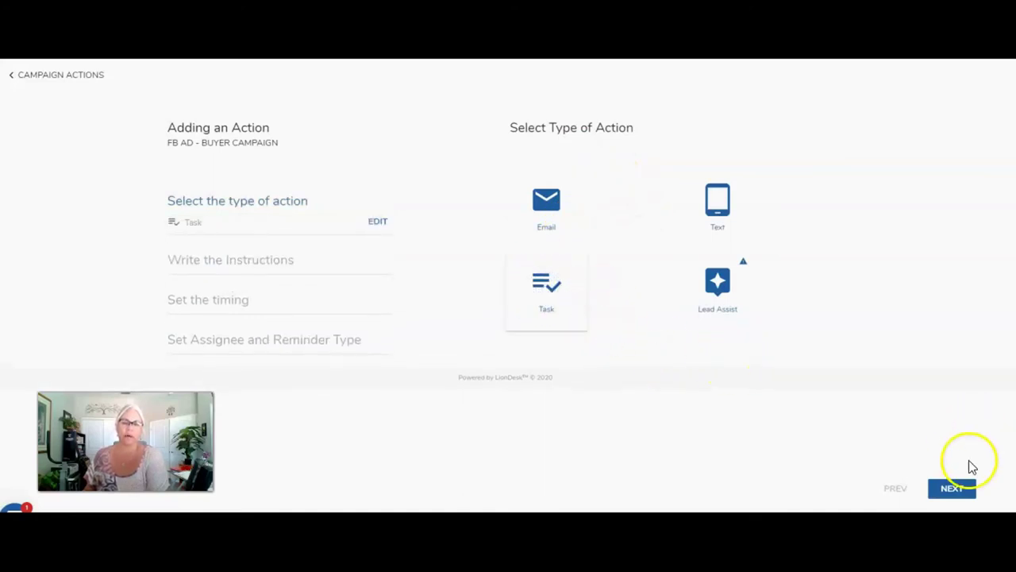
pyautogui.click(952, 486)
pyautogui.click(645, 223)
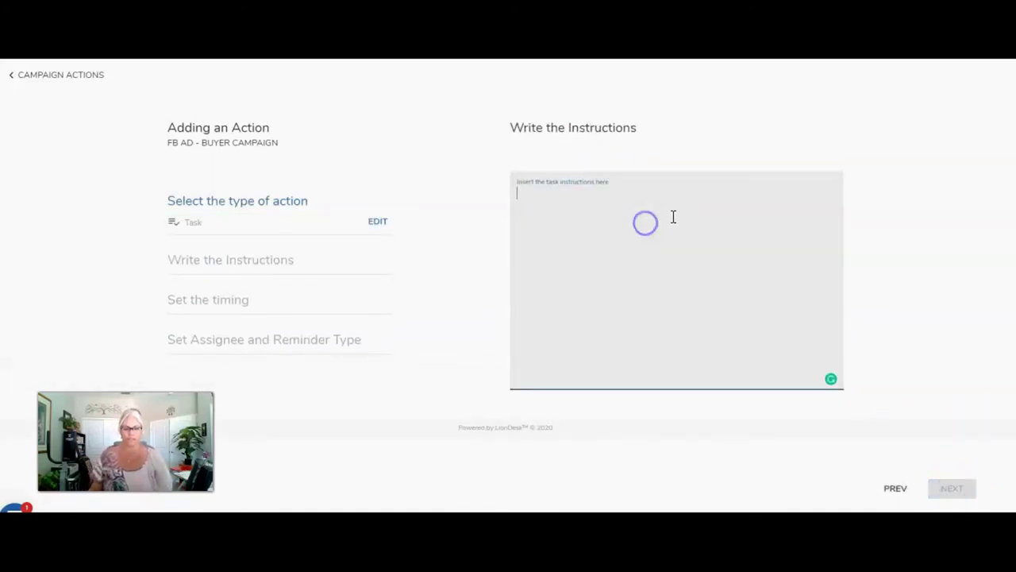
pyautogui.write('CAMPAIGN')
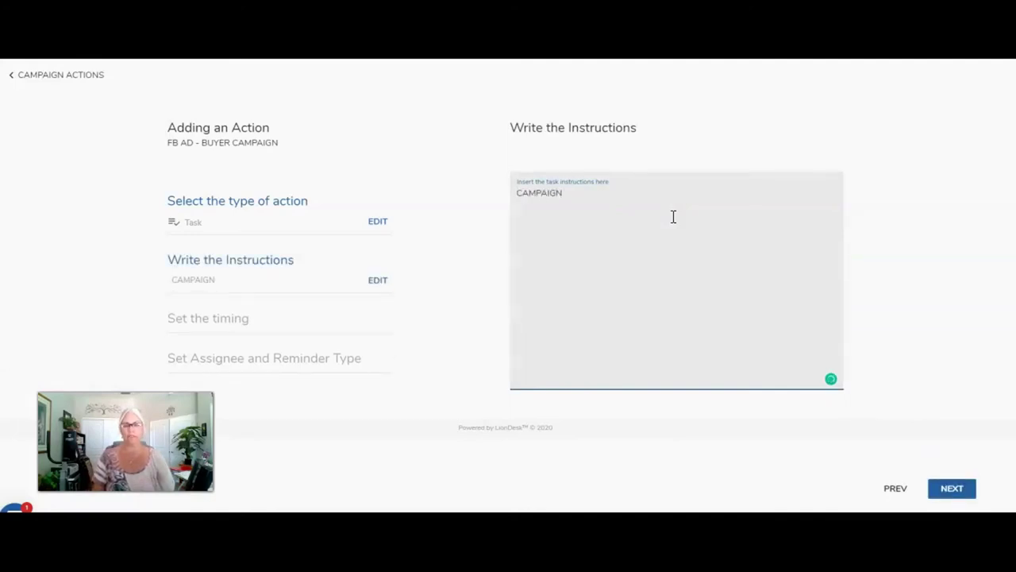
pyautogui.press('BackSpace')
pyautogui.press('BackSpace')
pyautogui.press('BackSpace')
pyautogui.press('BackSpace')
pyautogui.press('BackSpace')
pyautogui.press('BackSpace')
pyautogui.press('BackSpace')
pyautogui.press('BackSpace')
# - Write "BUYER CAMPAIGN HAS ENDED - CONSIDER ANOTHER CAMPAIGN - LIKE RE-ENGAGEMENT CAMPAIGN OR SPHERE" as the task instructions and proceed to the timing
pyautogui.write('BU')
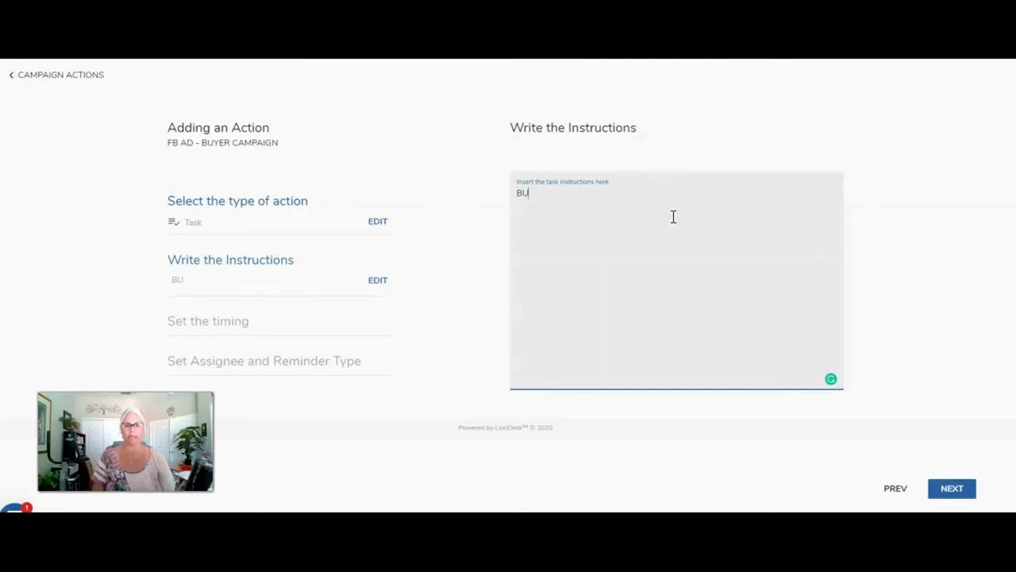
pyautogui.write('YER CAMPAIGN')
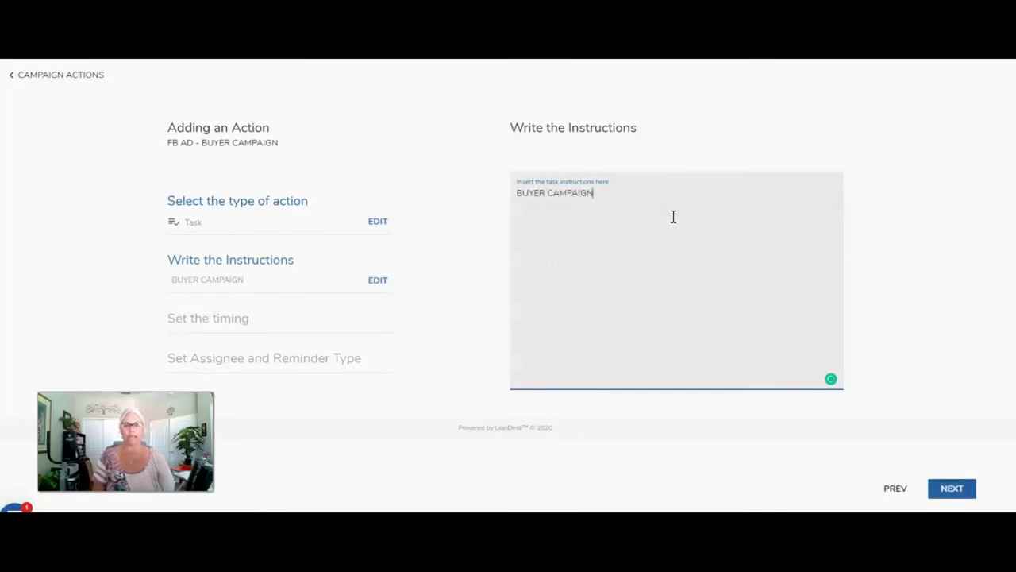
pyautogui.write(' HAS ENDED - CONSI')
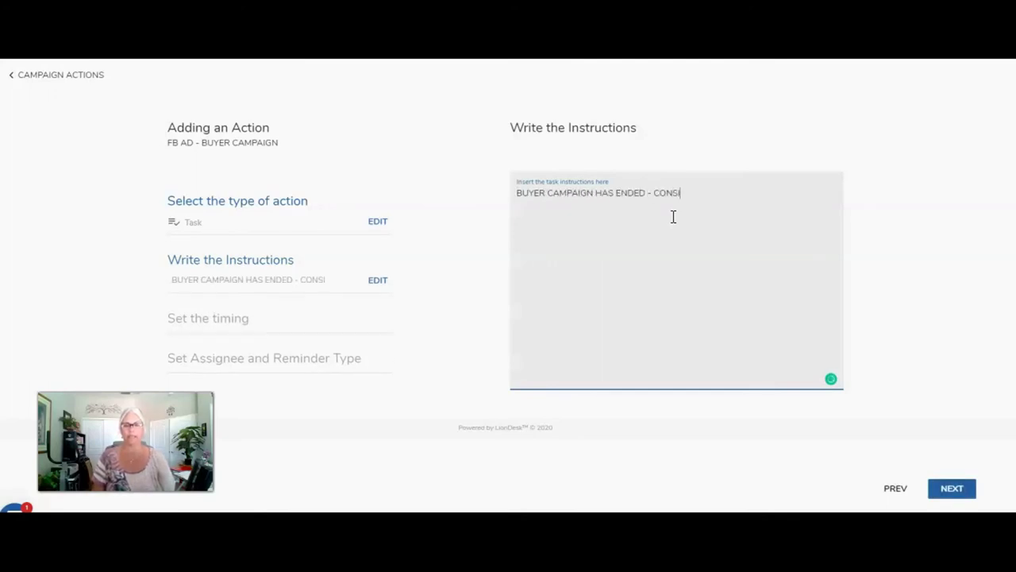
pyautogui.write('DER ANOTHER CAMPAIGN')
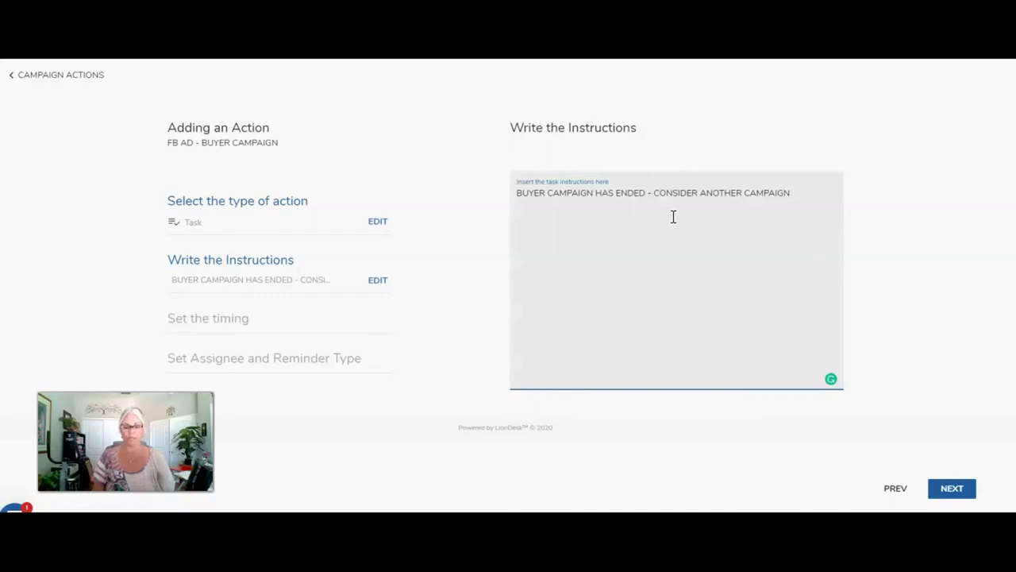
pyautogui.write('- LIKE')
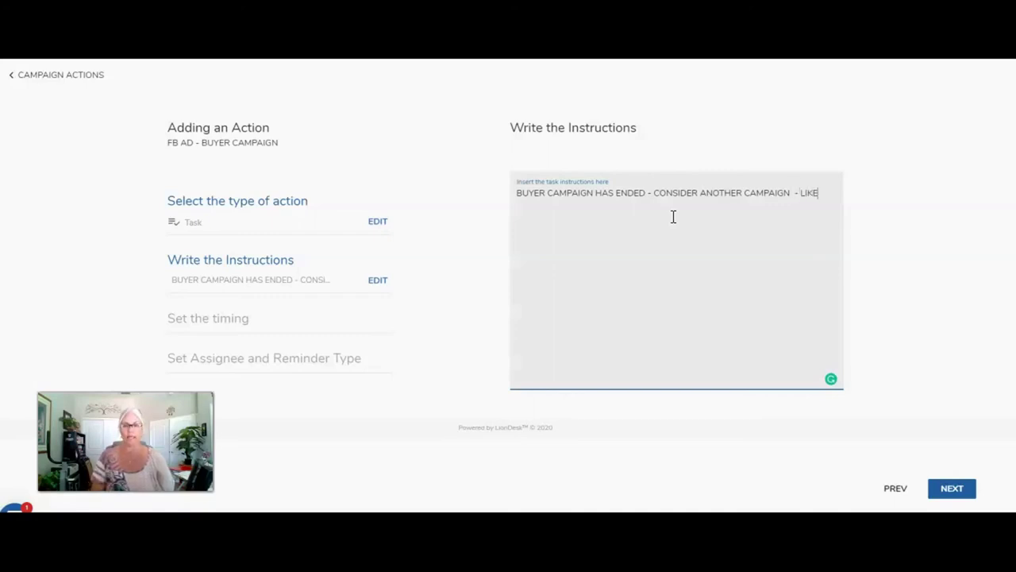
pyautogui.write(' RE-ENGA')
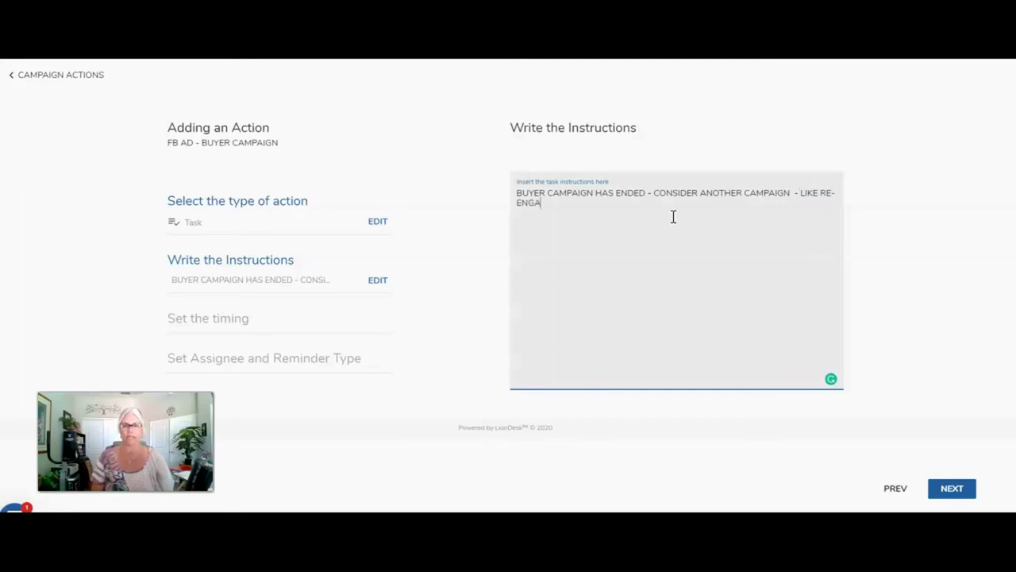
pyautogui.write('GEMENT CAMPAIGN')
pyautogui.write(' OR S PPHERE')
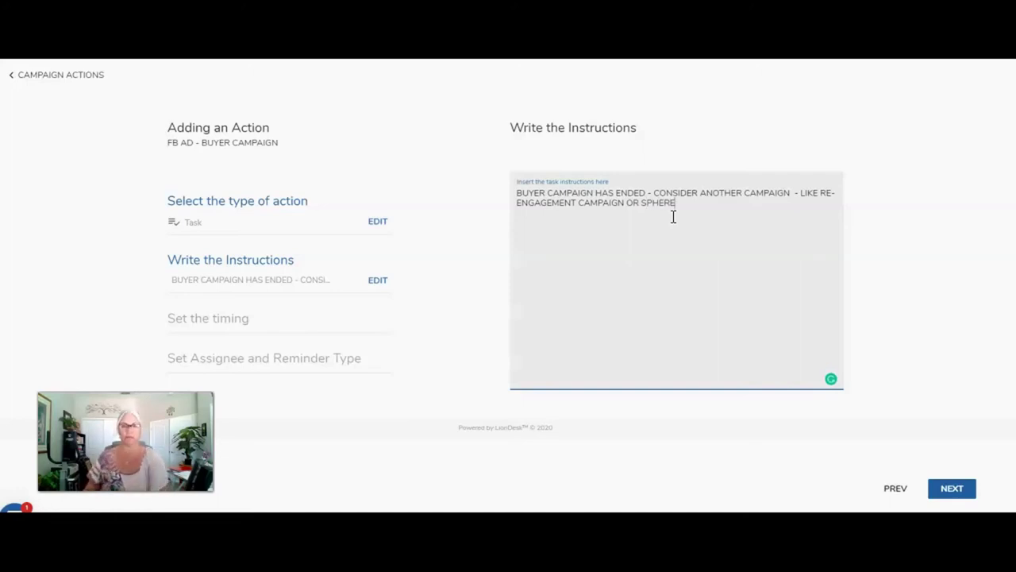
pyautogui.click(954, 492)
# - Set the task's timing to Delay by Day and Time with a delay of 365 days
pyautogui.click(722, 197)
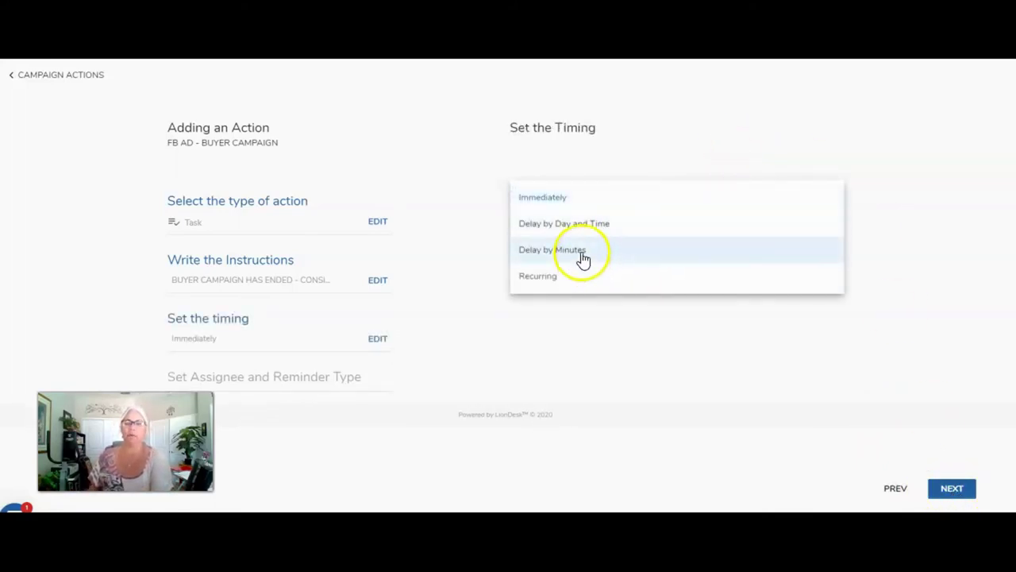
pyautogui.click(581, 224)
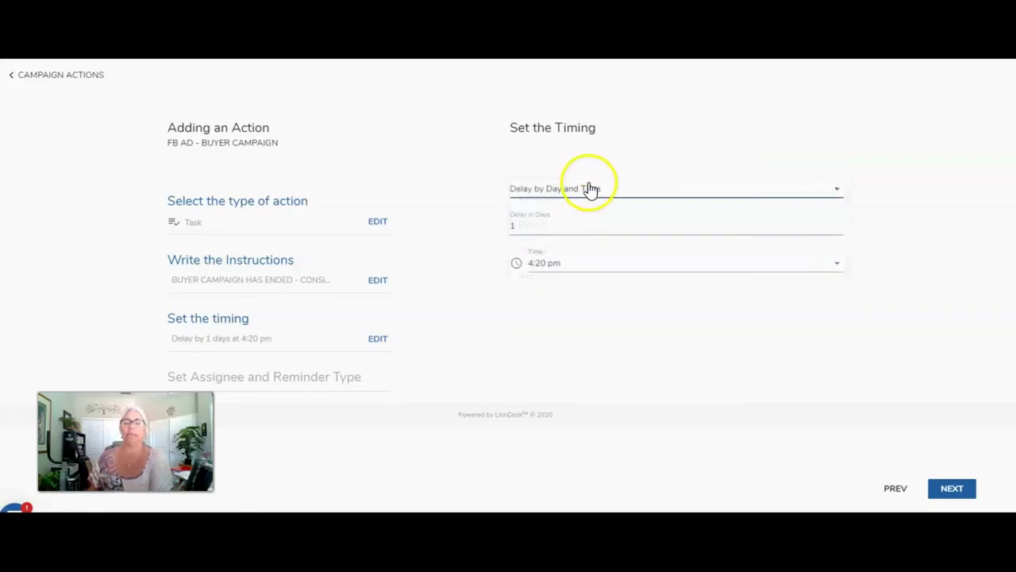
pyautogui.click(596, 190)
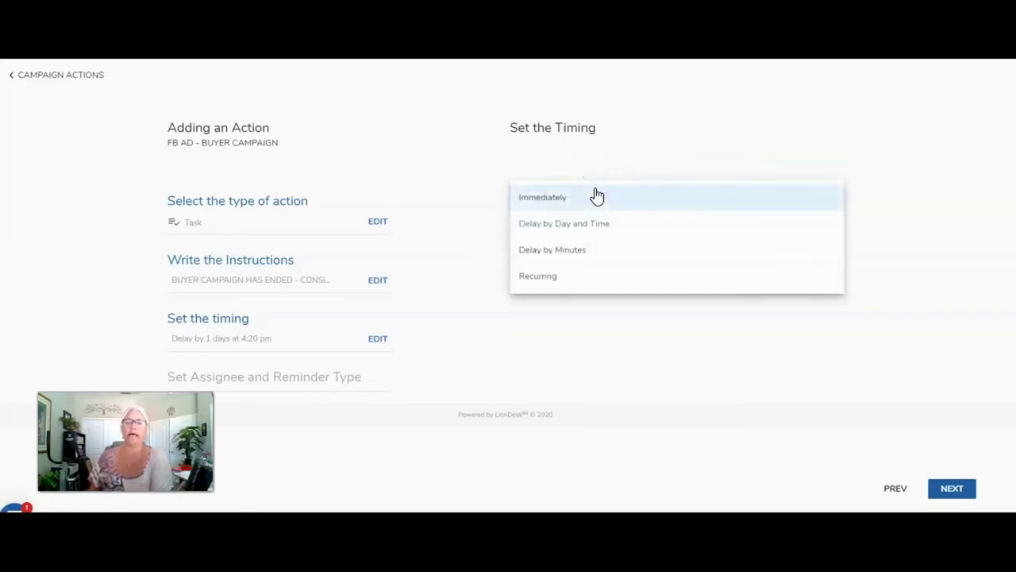
pyautogui.click(596, 195)
pyautogui.click(621, 193)
pyautogui.click(574, 224)
pyautogui.click(434, 216)
pyautogui.write('365')
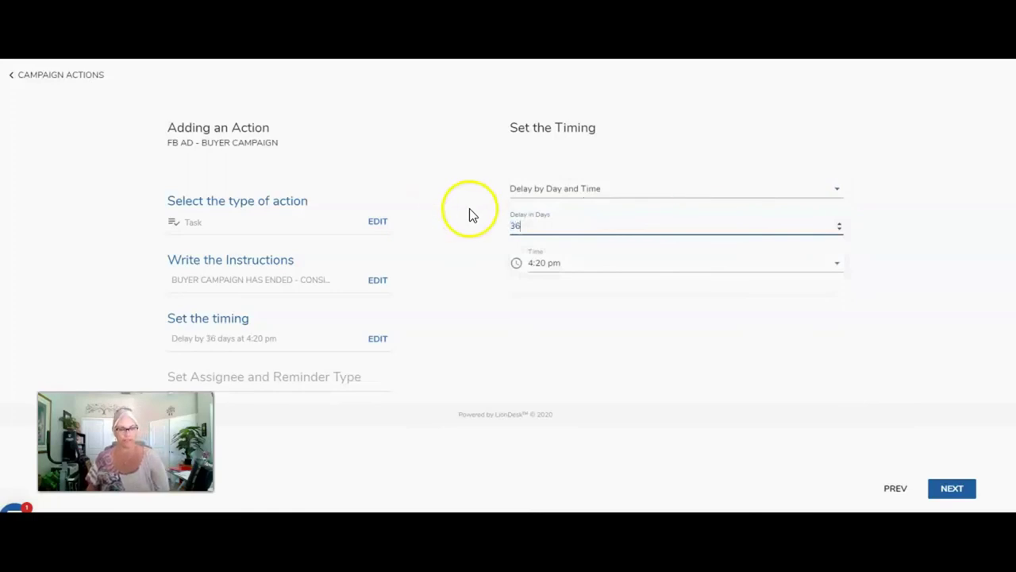
pyautogui.click(751, 388)
# - Submit the task action with Me as the assignee and return to the campaign's action list
pyautogui.click(955, 489)
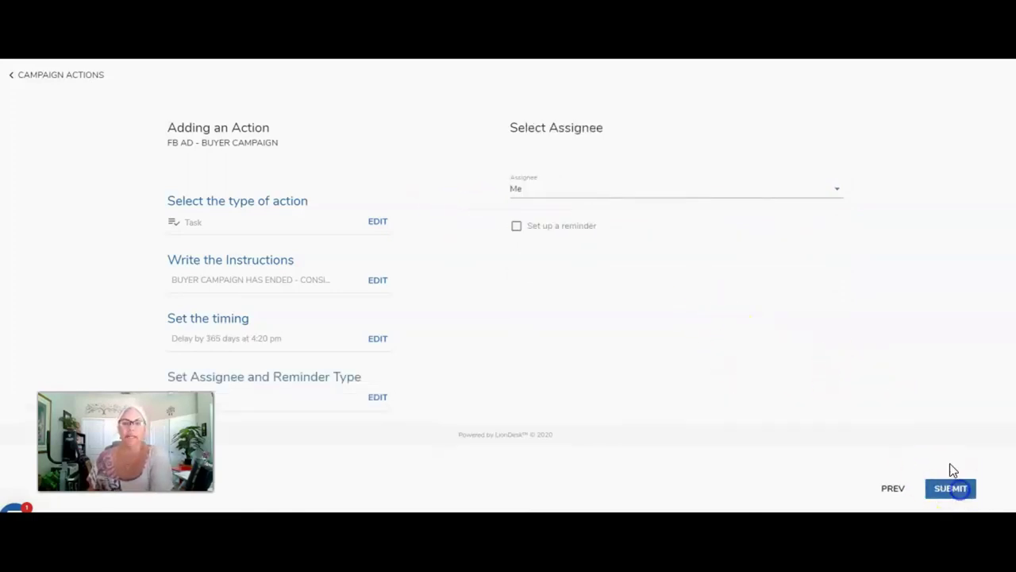
pyautogui.click(952, 486)
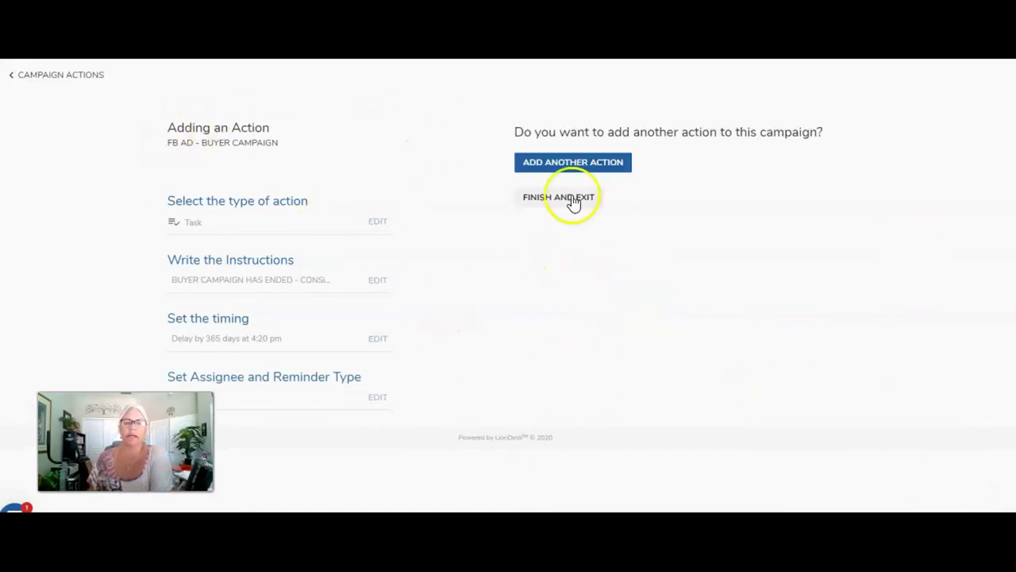
pyautogui.click(14, 77)
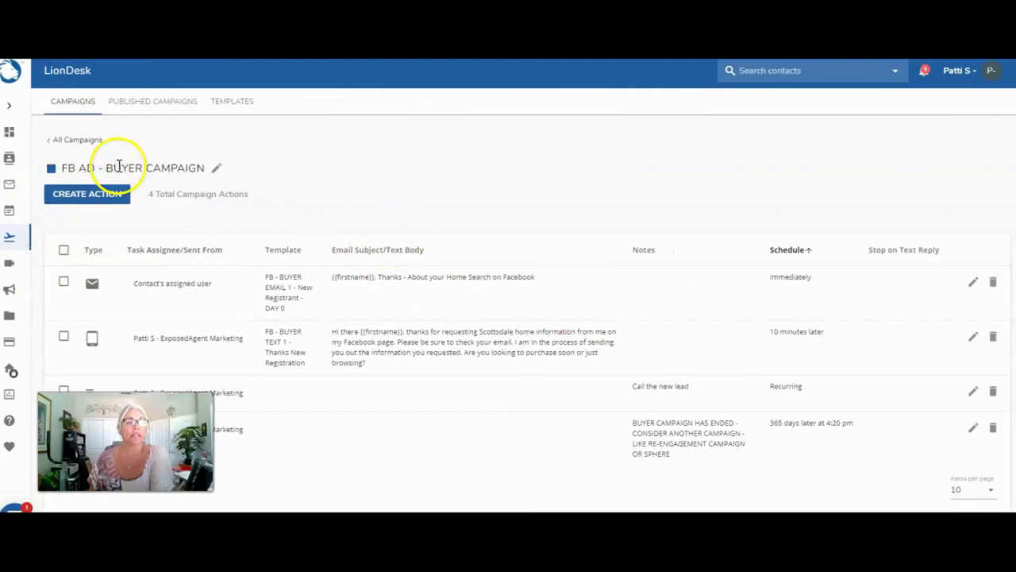
# - Edit the campaign-ended task action, enable "Set up a reminder" in its assignee settings, and save the changes
pyautogui.scroll(-1, 601, 385)
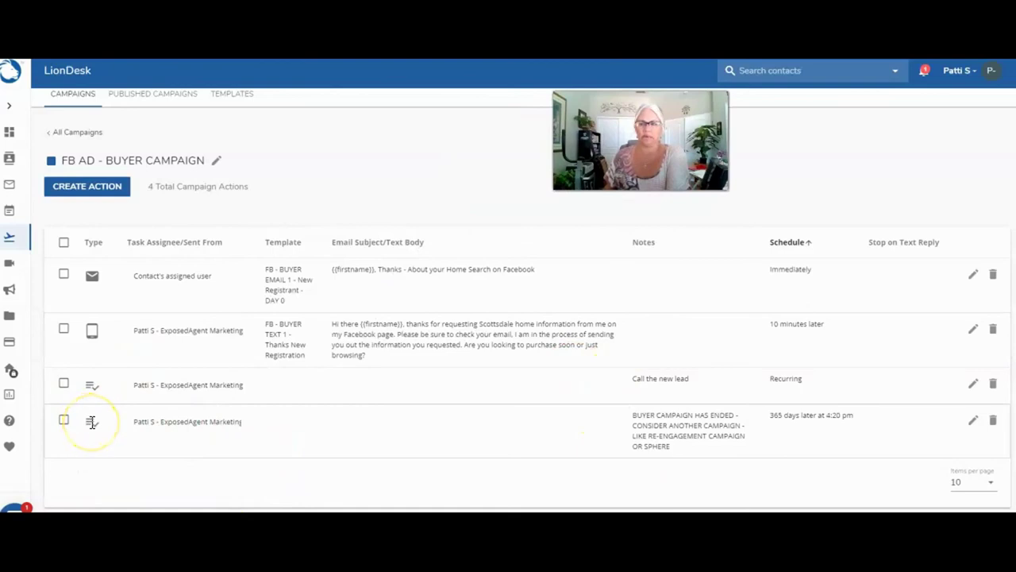
pyautogui.click(973, 421)
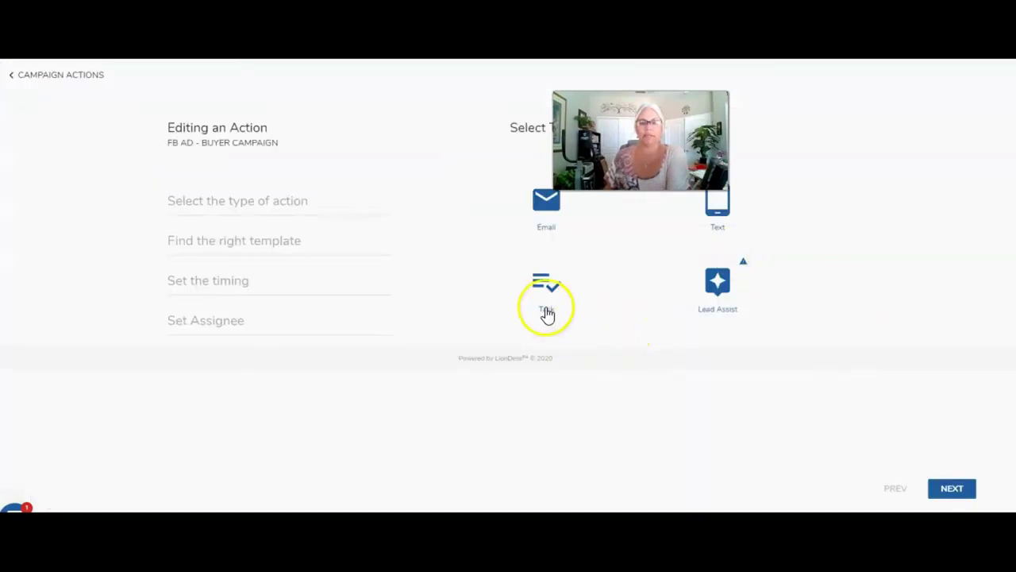
pyautogui.click(544, 281)
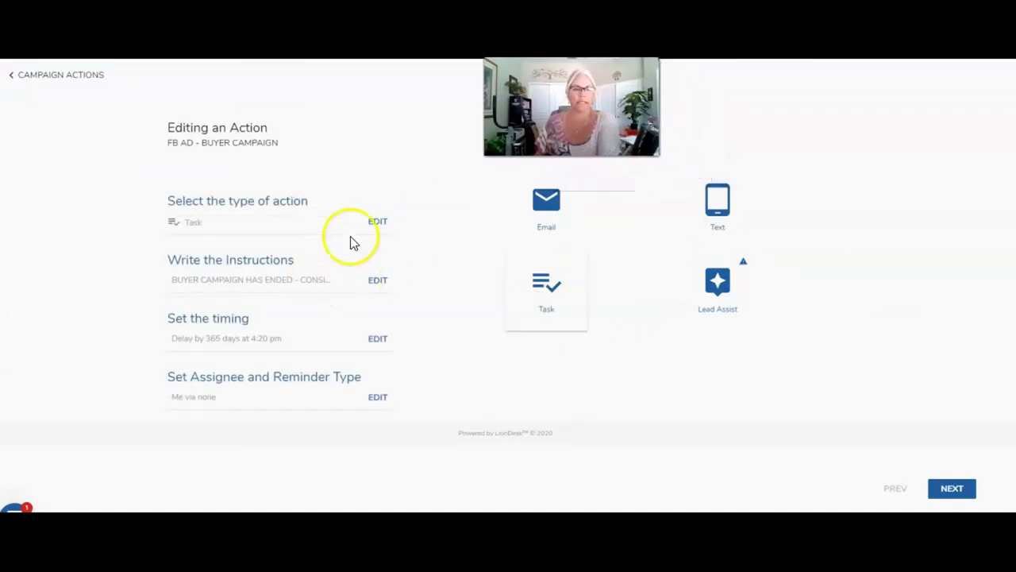
pyautogui.click(950, 489)
pyautogui.click(949, 490)
pyautogui.click(950, 490)
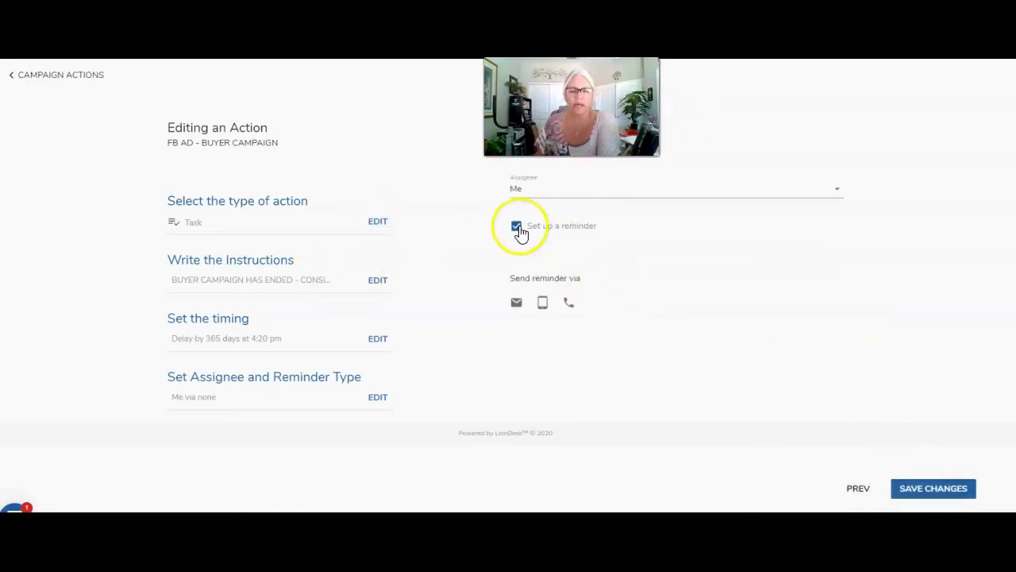
pyautogui.click(941, 492)
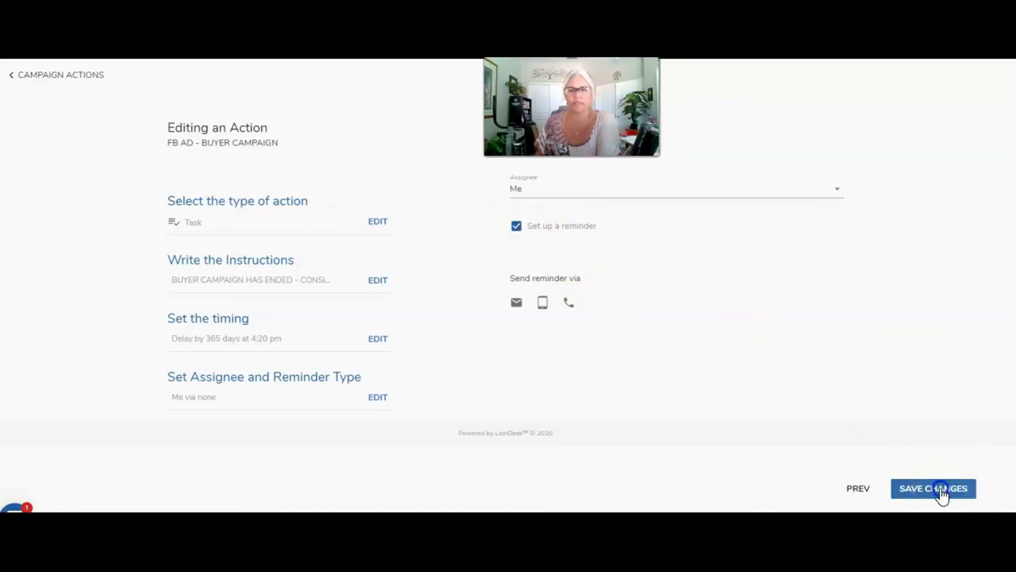
pyautogui.click(601, 336)
pyautogui.click(612, 336)
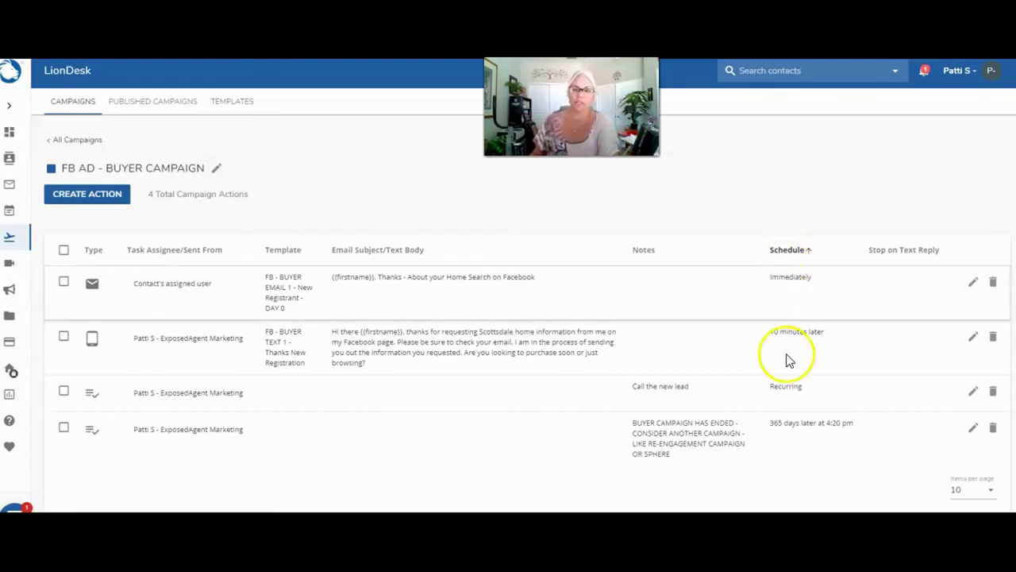
# - Review the actions' schedules, then open the text action for editing and examine its template and timing settings
pyautogui.moveTo(774, 423); pyautogui.dragTo(855, 423)
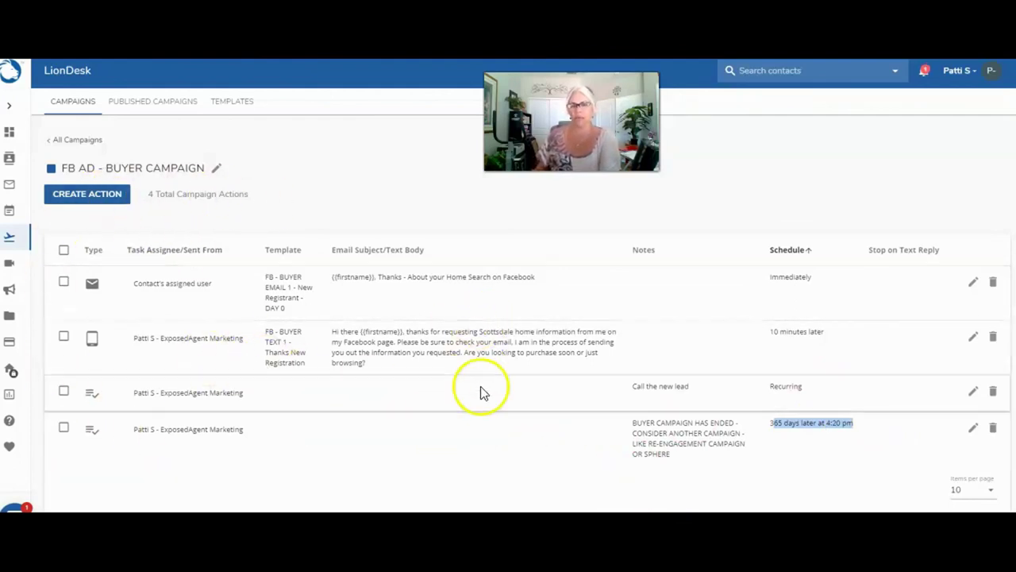
pyautogui.scroll(-1, 768, 403)
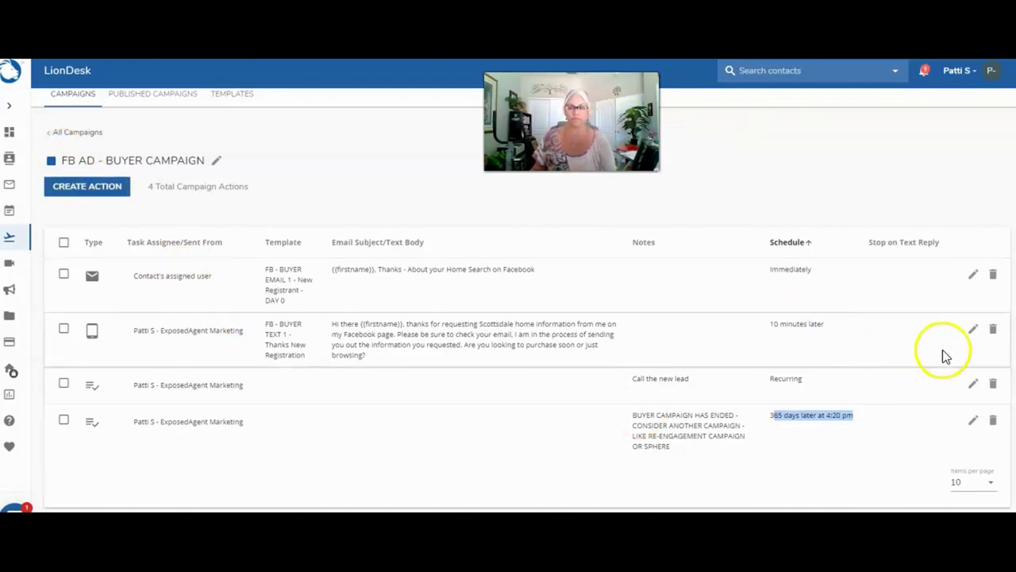
pyautogui.click(974, 332)
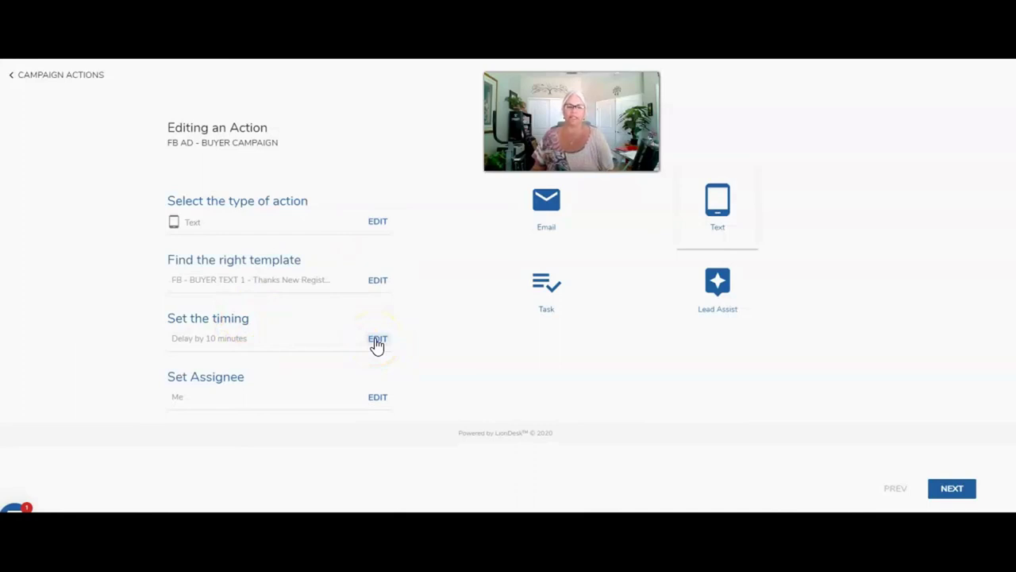
pyautogui.click(437, 313)
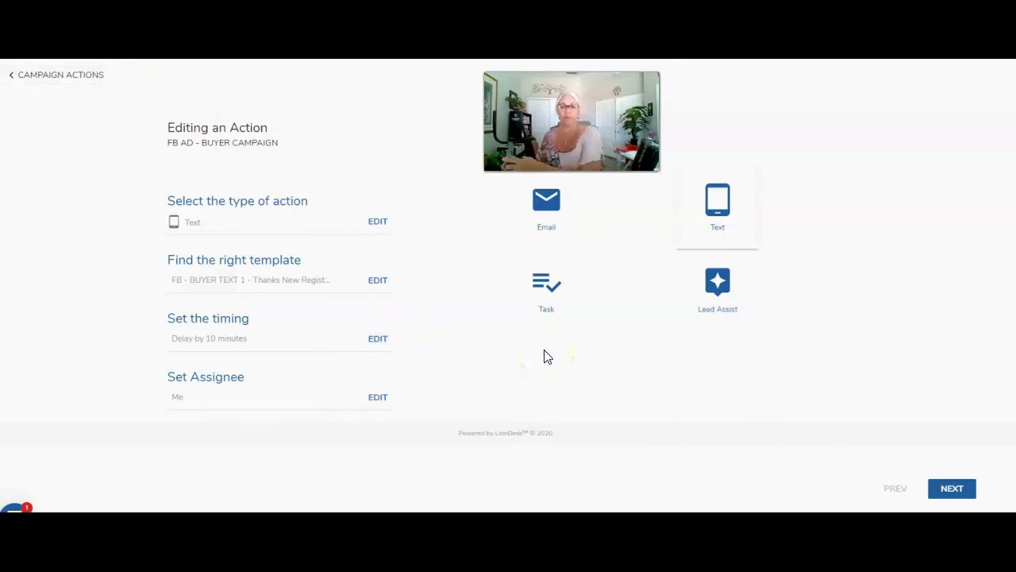
pyautogui.click(951, 493)
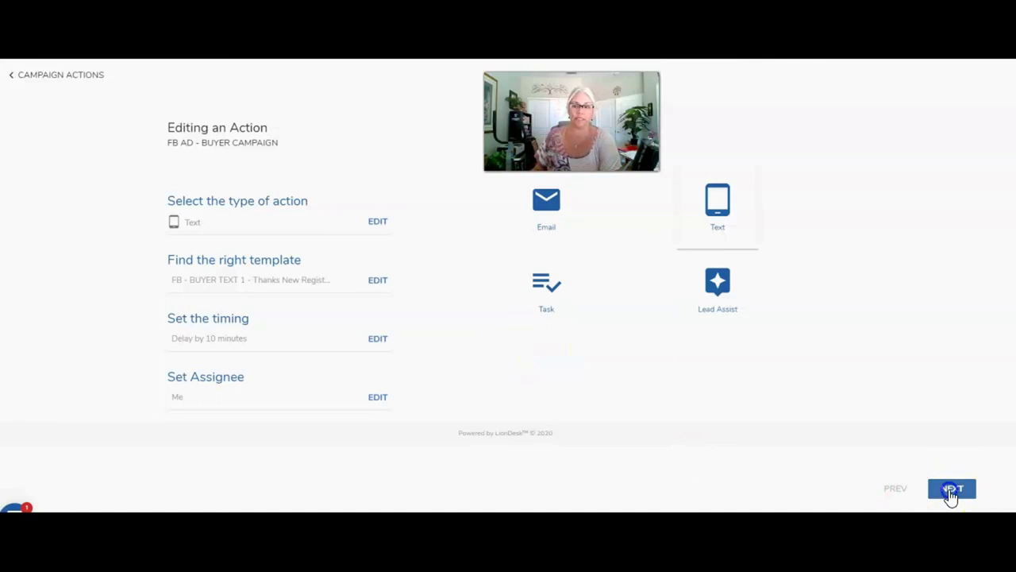
pyautogui.scroll(-1, 917, 285)
pyautogui.scroll(1, 917, 303)
pyautogui.scroll(-1, 817, 397)
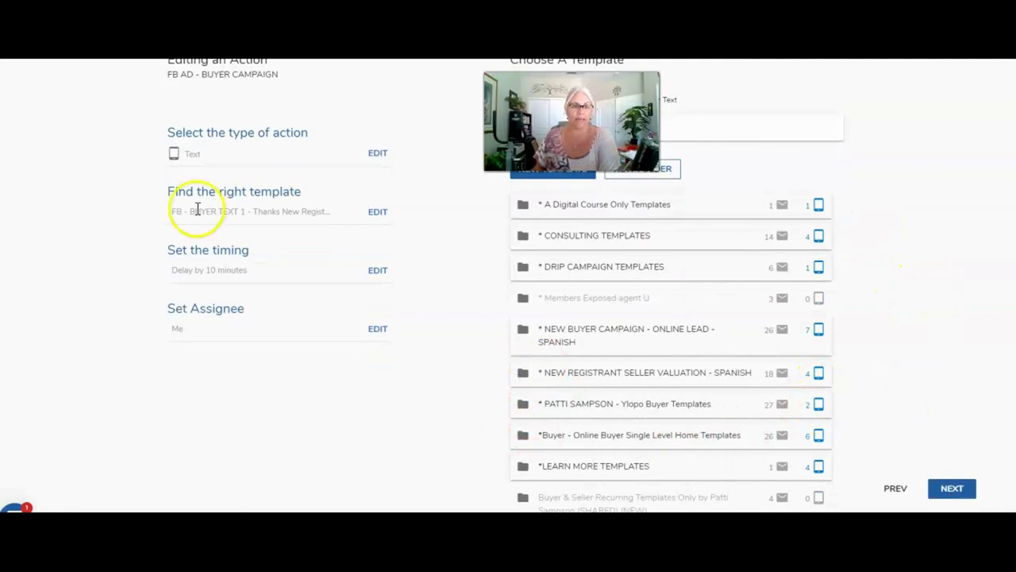
pyautogui.click(948, 489)
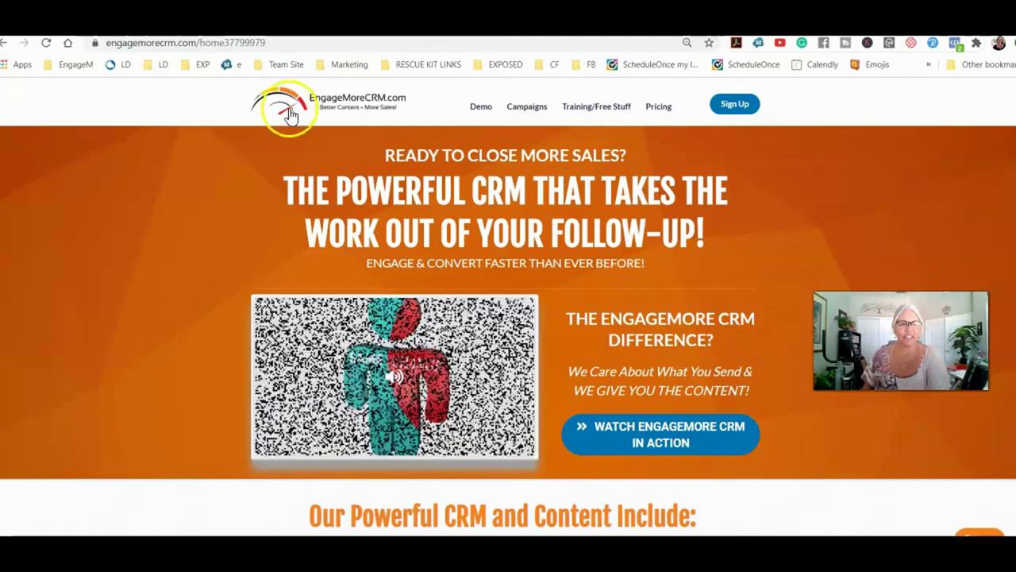
pyautogui.moveTo(107, 43); pyautogui.dragTo(259, 41)
pyautogui.press('BackSpace')
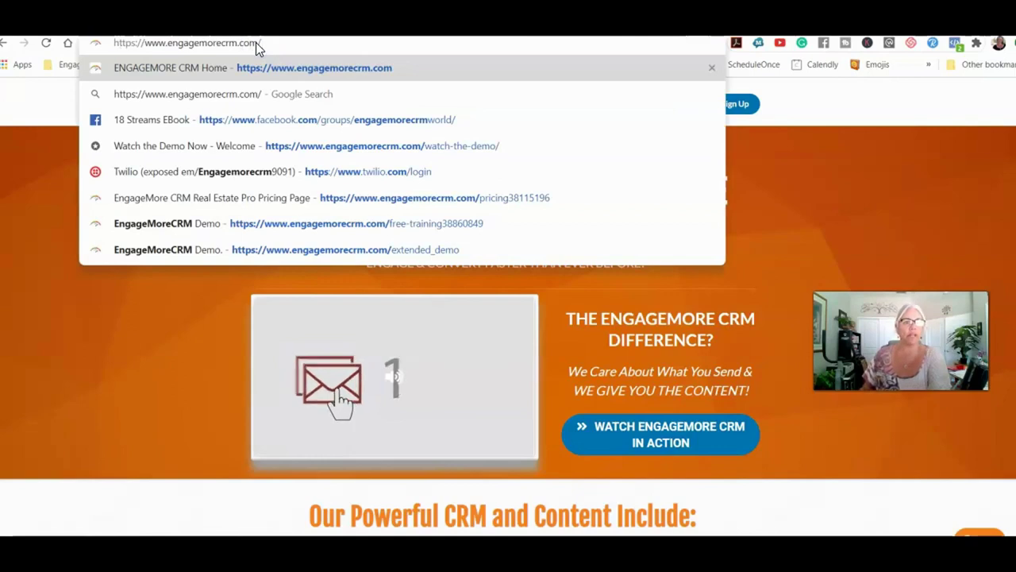
pyautogui.click(816, 177)
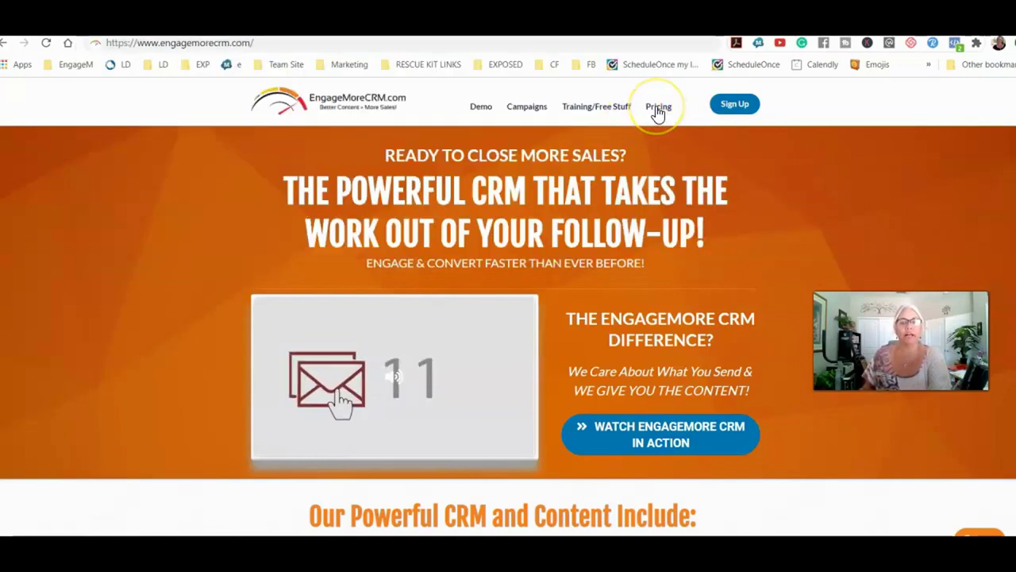